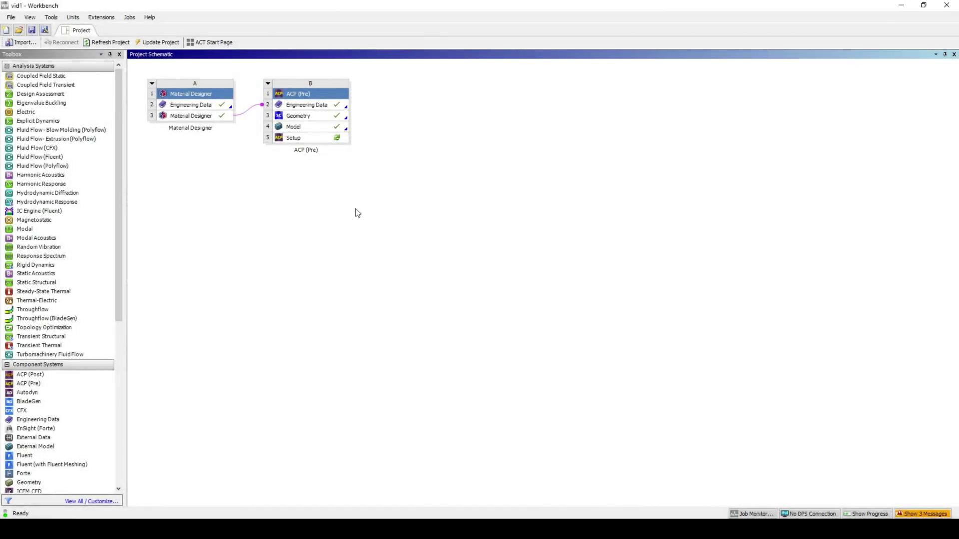
Open the ACP (Pre) system's Setup cell B5 to launch Composite PrepPost
{"action": "double_click", "coordinate": [322, 141]}
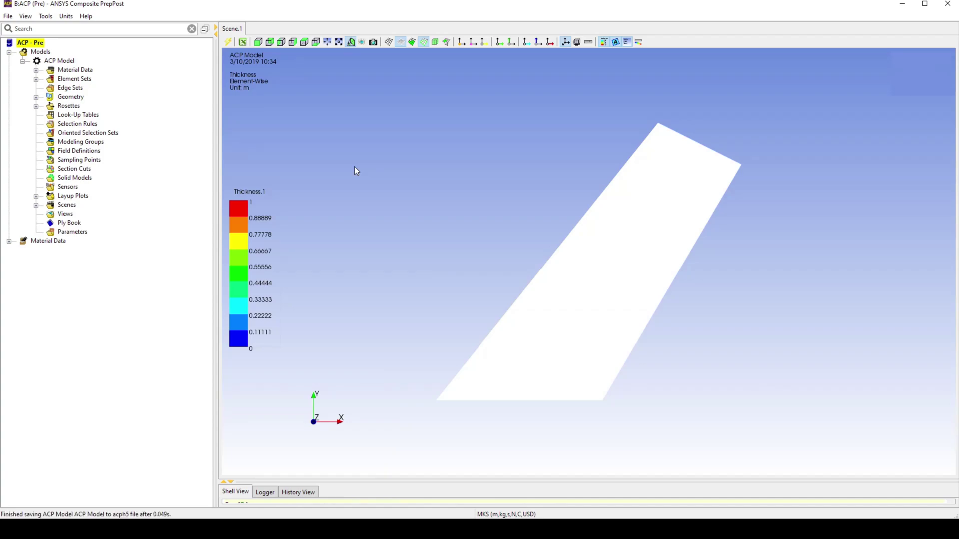
Define Fabric.1 under Material Data as Twill woven Resin Epoxy/E-Glass, thickness 2e-4
{"action": "left_click", "coordinate": [36, 70]}
{"action": "right_click", "coordinate": [77, 91]}
{"action": "left_click", "coordinate": [80, 90]}
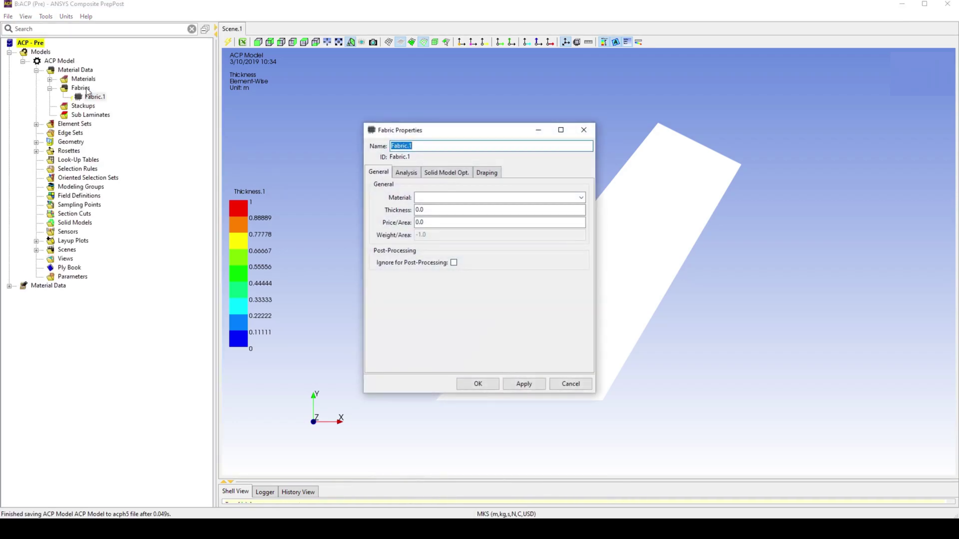
{"action": "left_click", "coordinate": [582, 198]}
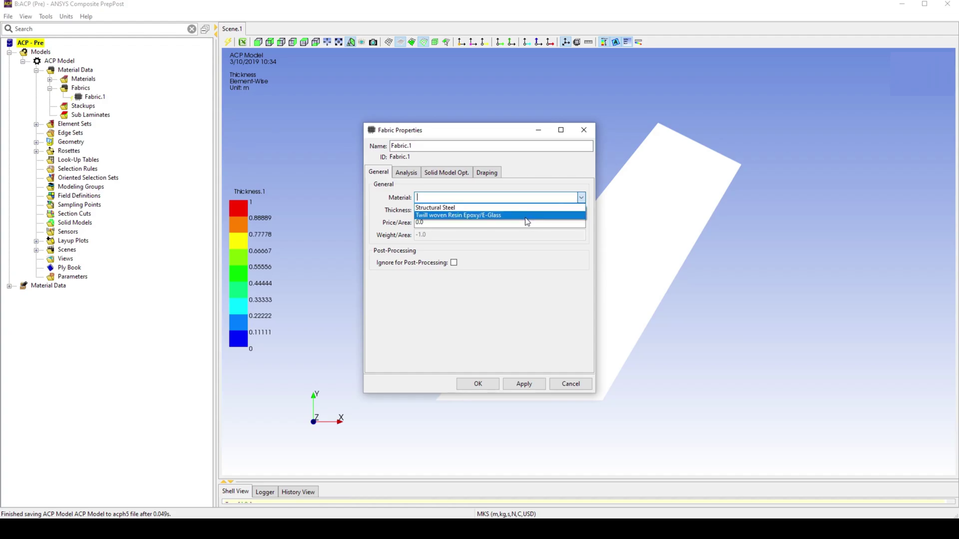
{"action": "left_click", "coordinate": [523, 217]}
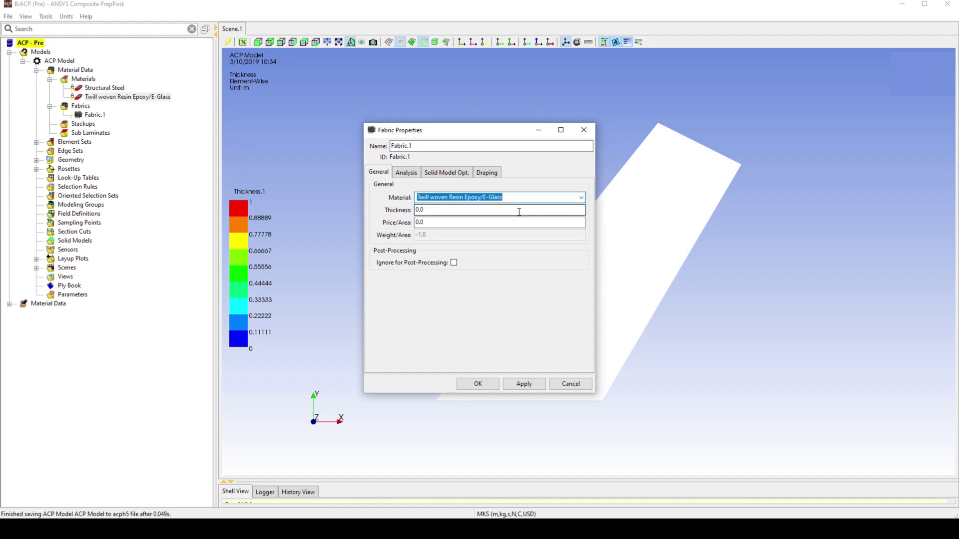
{"action": "left_click", "coordinate": [518, 210]}
{"action": "type", "text": "2e-4"}
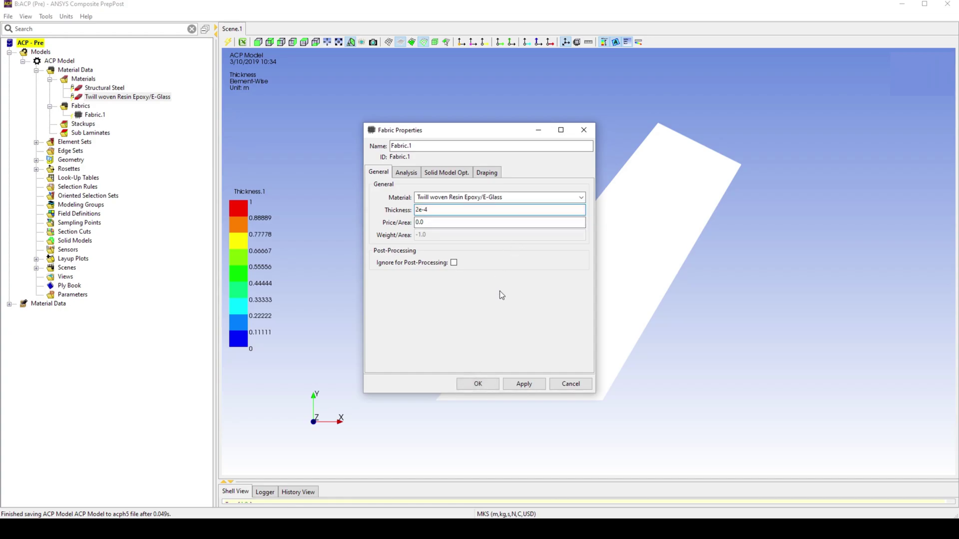
{"action": "left_click", "coordinate": [482, 381]}
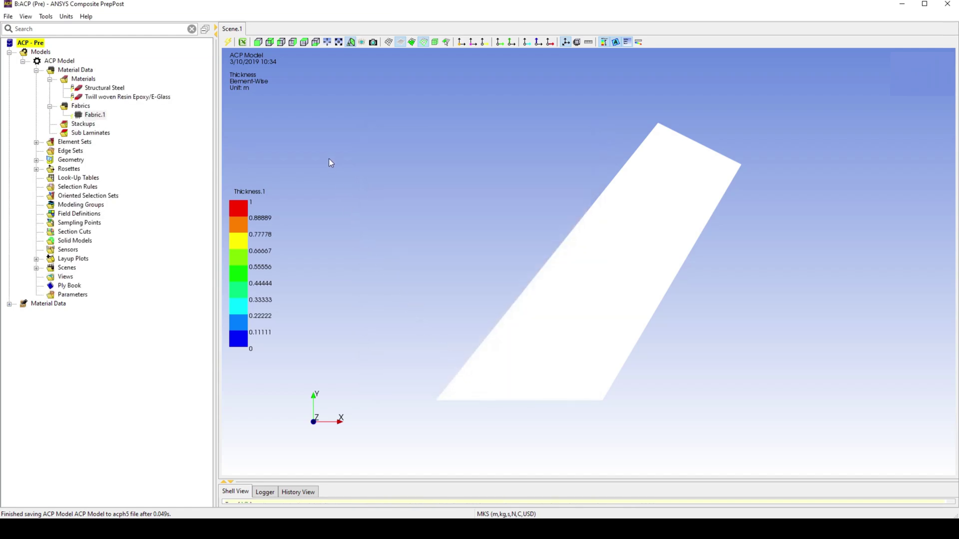
Build Stackup.1 from five Fabric.1 layers, each at a 0.0 angle
{"action": "left_click", "coordinate": [86, 124]}
{"action": "right_click", "coordinate": [86, 125]}
{"action": "left_click", "coordinate": [110, 125]}
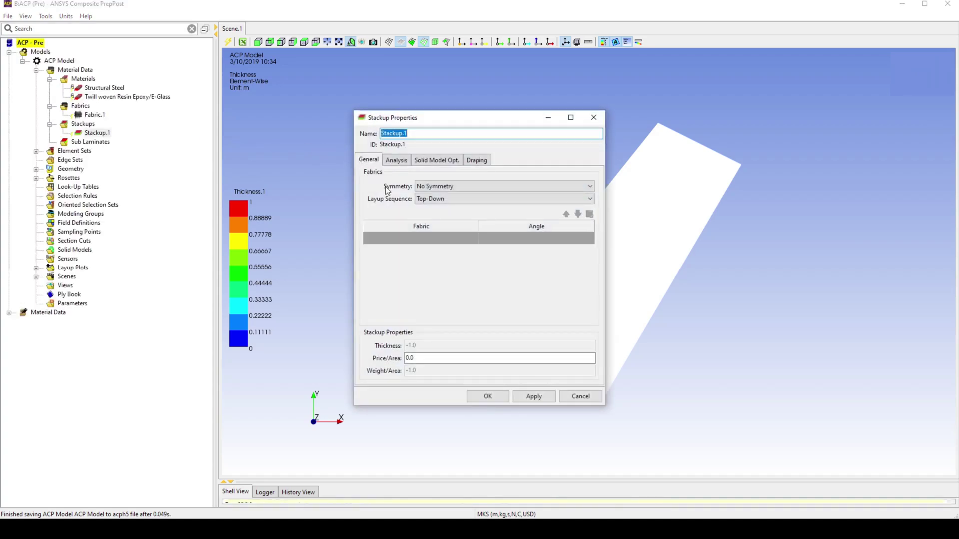
{"action": "left_click", "coordinate": [475, 238]}
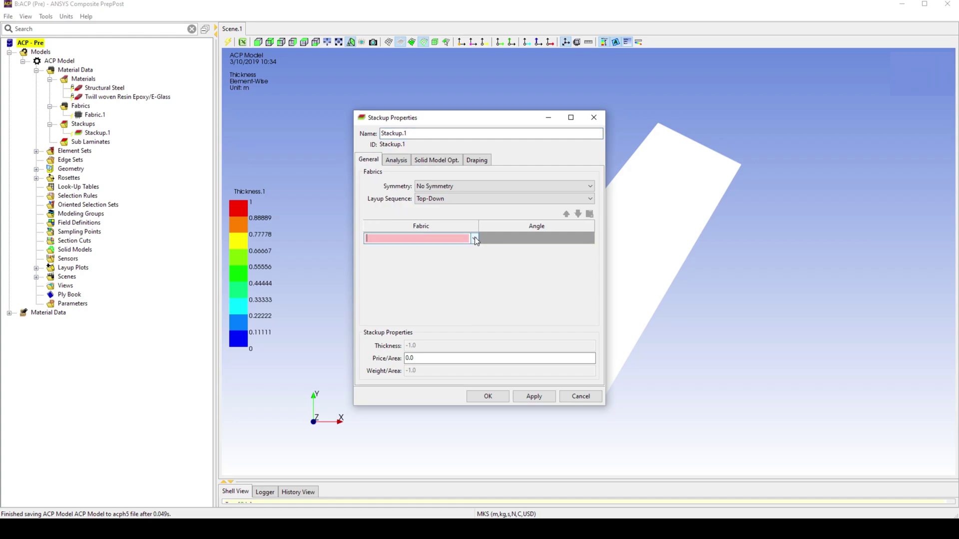
{"action": "left_click", "coordinate": [474, 238]}
{"action": "left_click", "coordinate": [471, 249]}
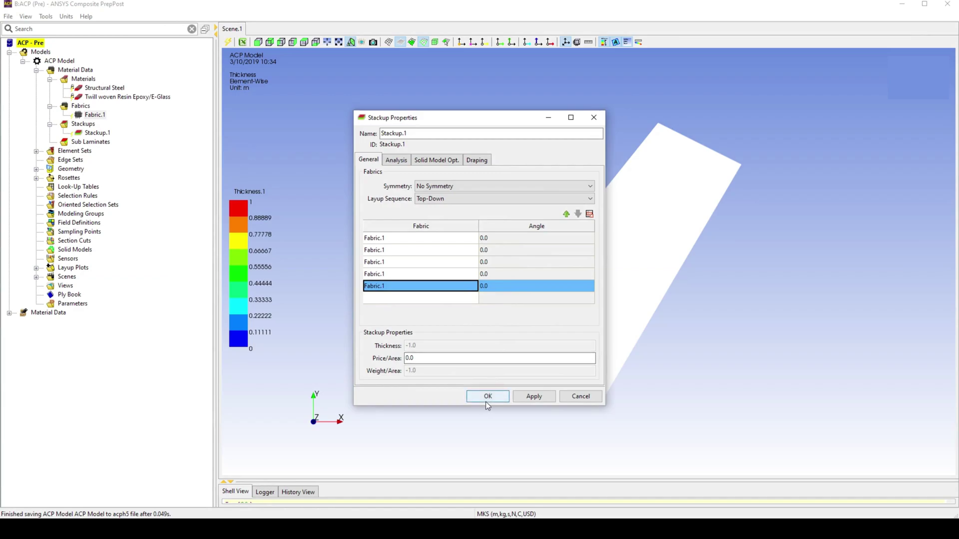
{"action": "left_click", "coordinate": [488, 397]}
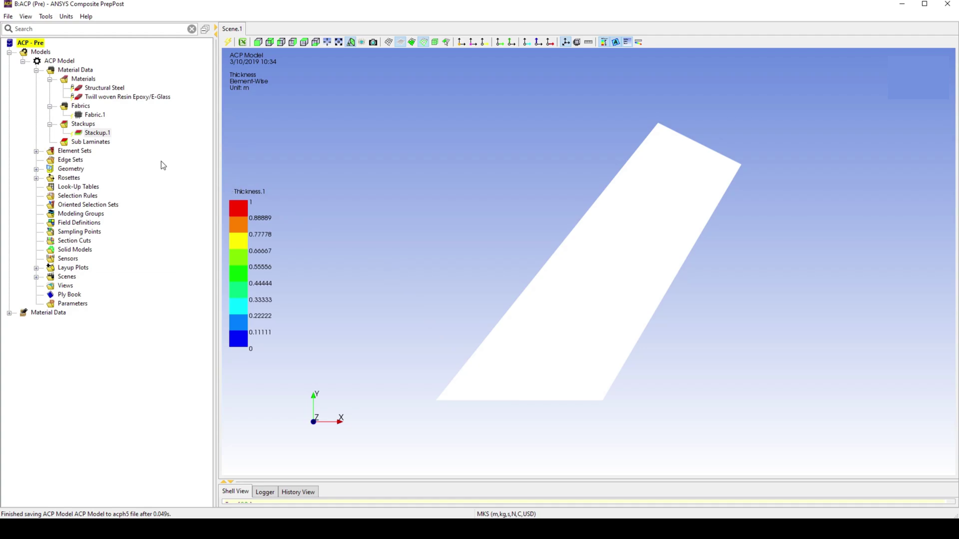
Create a new rosette under the Rosettes branch
{"action": "left_click", "coordinate": [39, 180]}
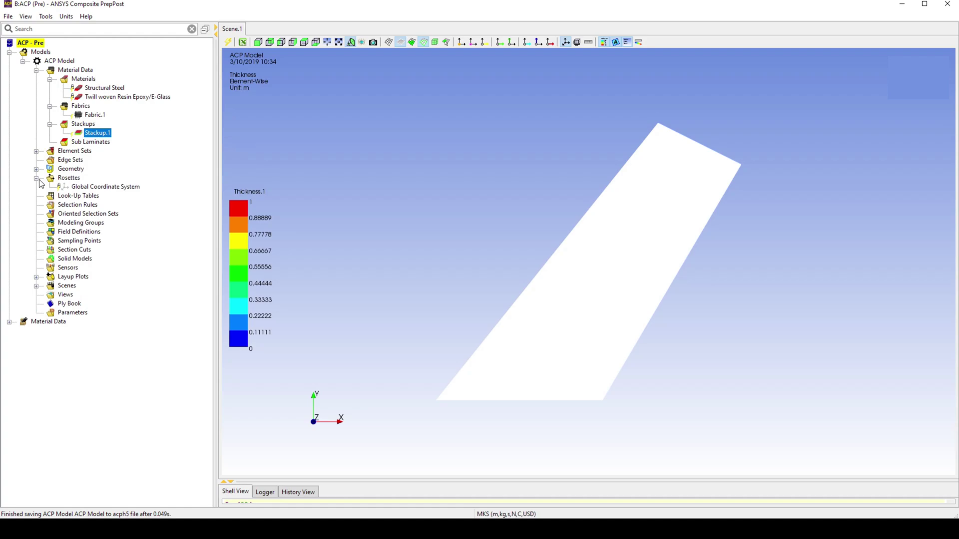
{"action": "left_click", "coordinate": [69, 179]}
{"action": "right_click", "coordinate": [69, 178]}
{"action": "left_click", "coordinate": [96, 181]}
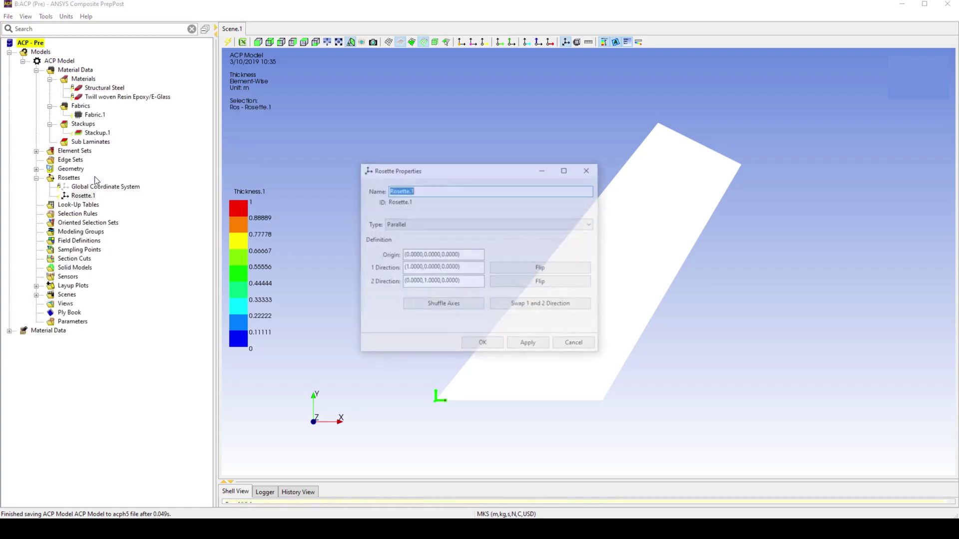
Pick the rosette origin on the plate at (0.0338, 0.0164, 0.0000) and confirm Rosette.1
{"action": "left_click", "coordinate": [467, 255]}
{"action": "left_click_drag", "start_coordinate": [460, 168], "coordinate": [394, 117]}
{"action": "left_click", "coordinate": [519, 352]}
{"action": "scroll", "coordinate": [522, 353], "scroll_direction": "up", "scroll_amount": 3}
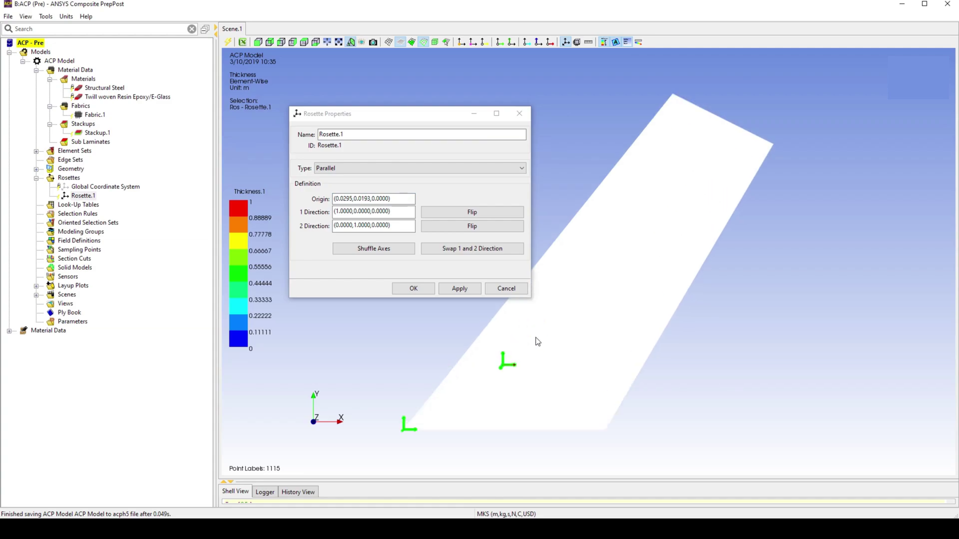
{"action": "scroll", "coordinate": [522, 368], "scroll_direction": "up", "scroll_amount": 4}
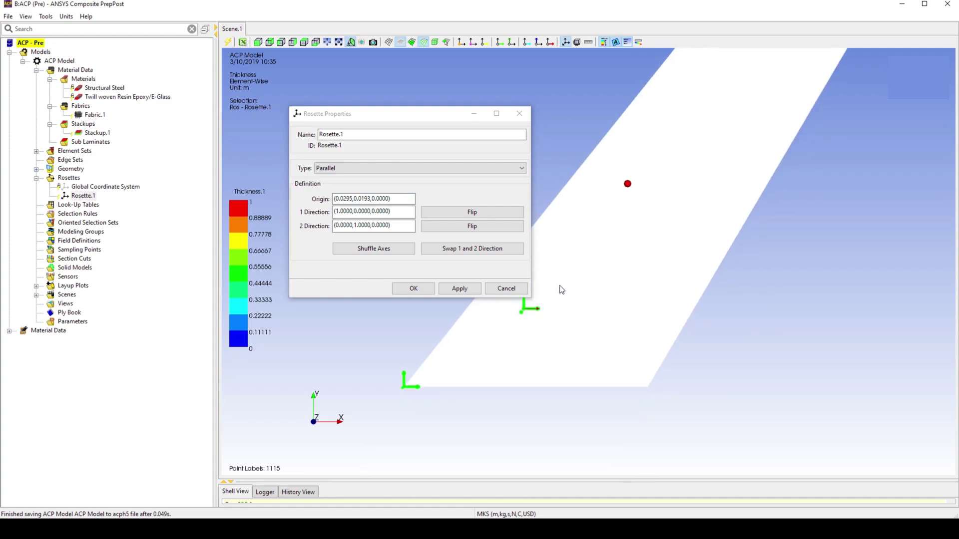
{"action": "scroll", "coordinate": [537, 369], "scroll_direction": "up", "scroll_amount": 4}
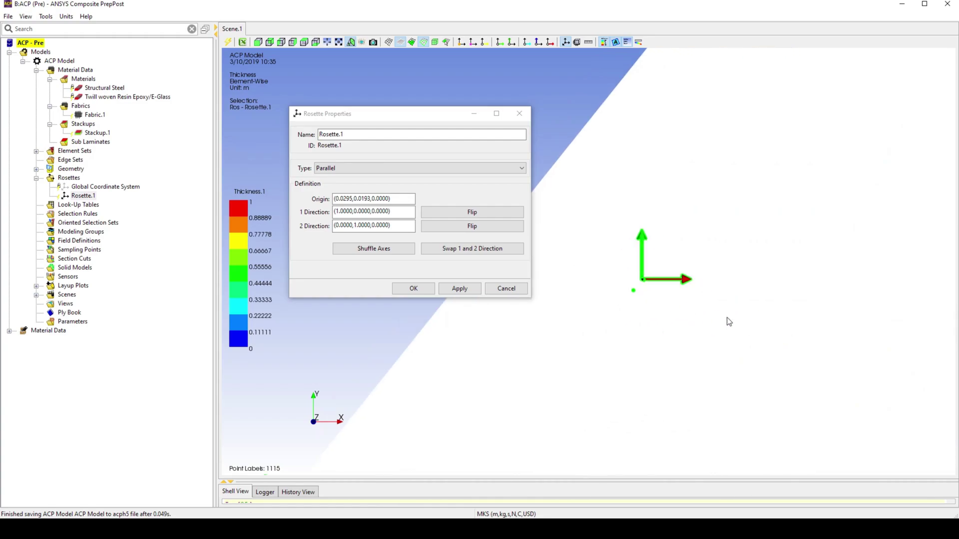
{"action": "left_click", "coordinate": [691, 318]}
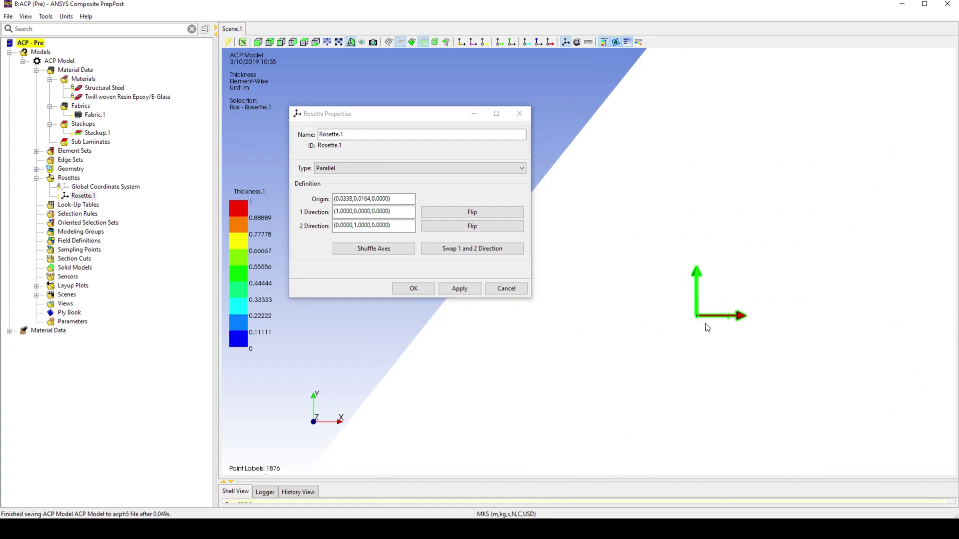
{"action": "middle_click_drag", "start_coordinate": [706, 325], "coordinate": [586, 323]}
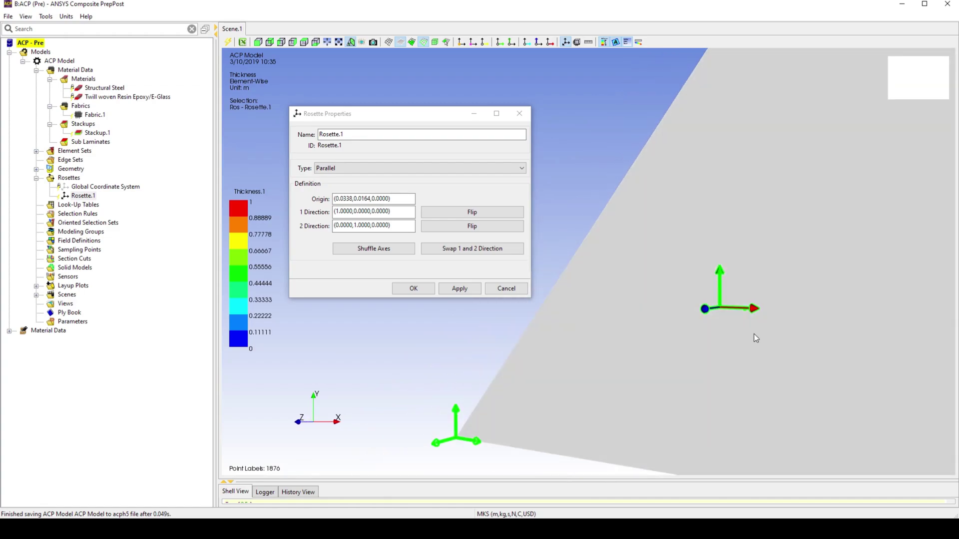
{"action": "middle_click_drag", "start_coordinate": [759, 332], "coordinate": [645, 296]}
{"action": "middle_click_drag", "start_coordinate": [681, 350], "coordinate": [665, 343]}
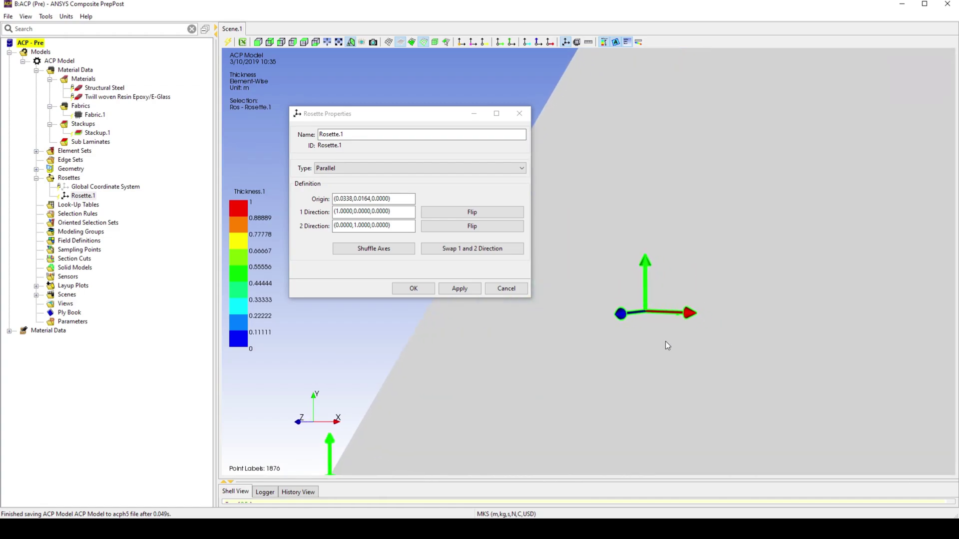
{"action": "left_click", "coordinate": [414, 289]}
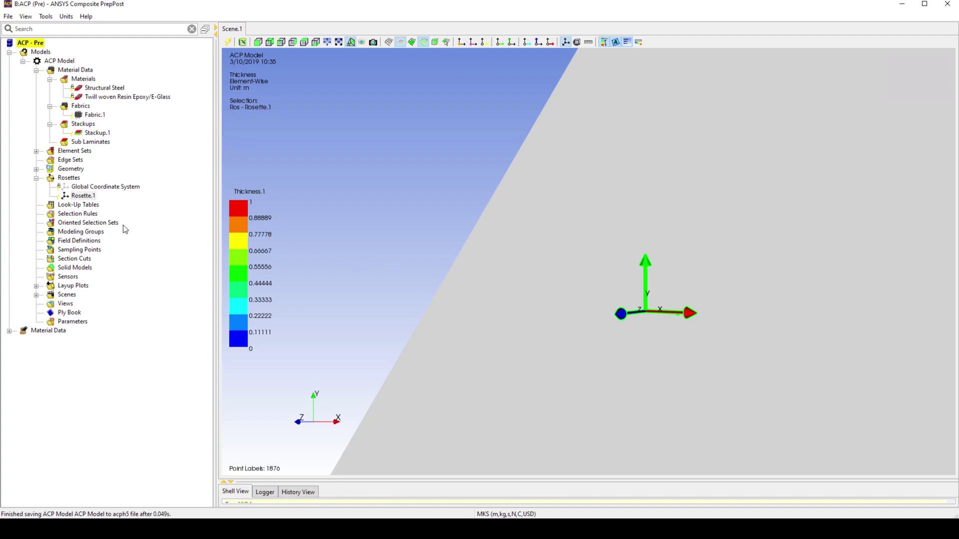
Create an oriented selection set applied to the All_Elements element set
{"action": "right_click", "coordinate": [108, 227]}
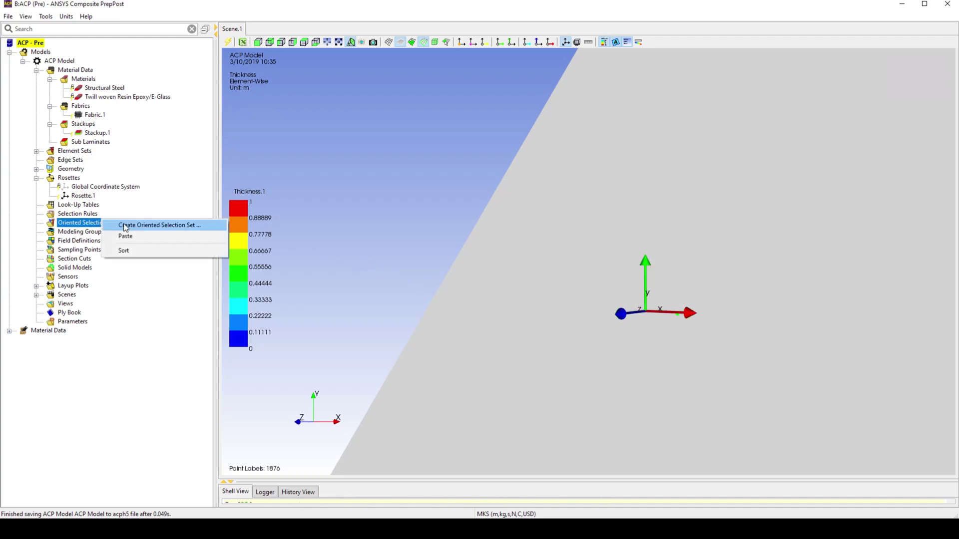
{"action": "left_click", "coordinate": [124, 225]}
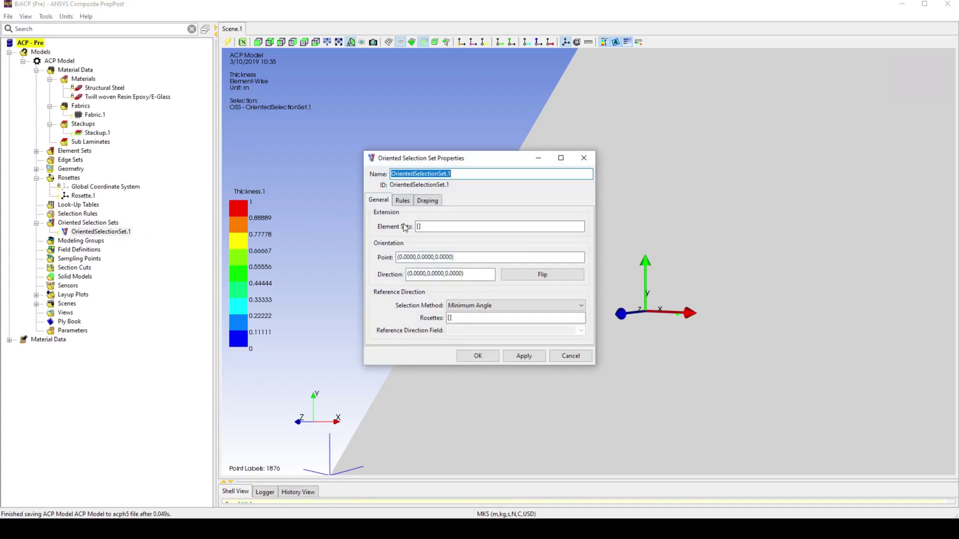
{"action": "left_click", "coordinate": [419, 226]}
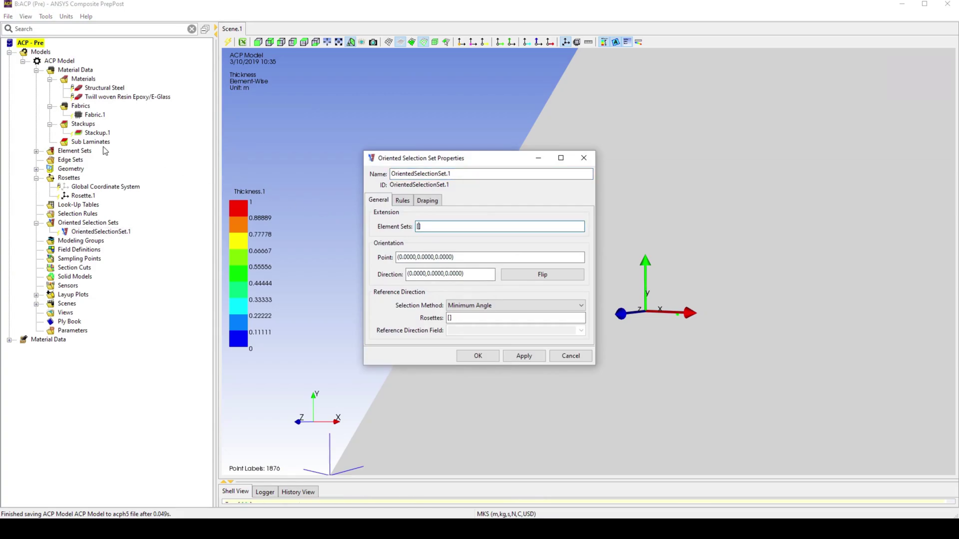
{"action": "left_click", "coordinate": [36, 150]}
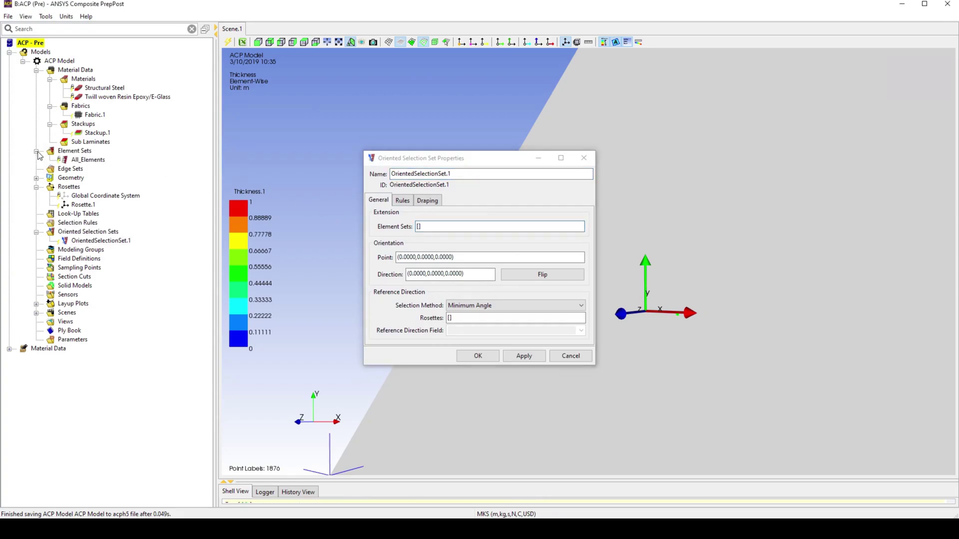
{"action": "left_click", "coordinate": [81, 161]}
{"action": "left_click", "coordinate": [455, 257]}
Set its point at (0.0316, 0.0107, 0.0000), reference Rosette.1, and confirm
{"action": "left_click", "coordinate": [617, 397]}
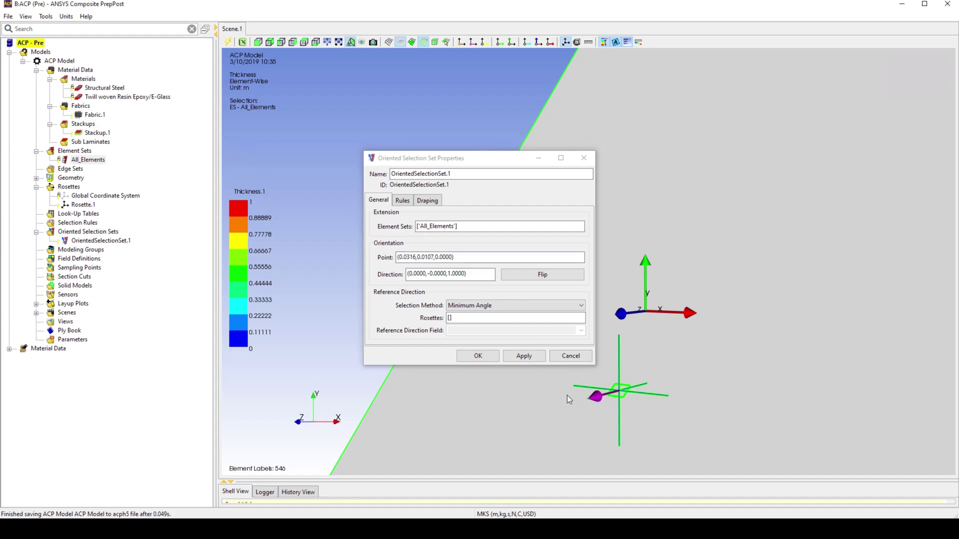
{"action": "left_click", "coordinate": [451, 318]}
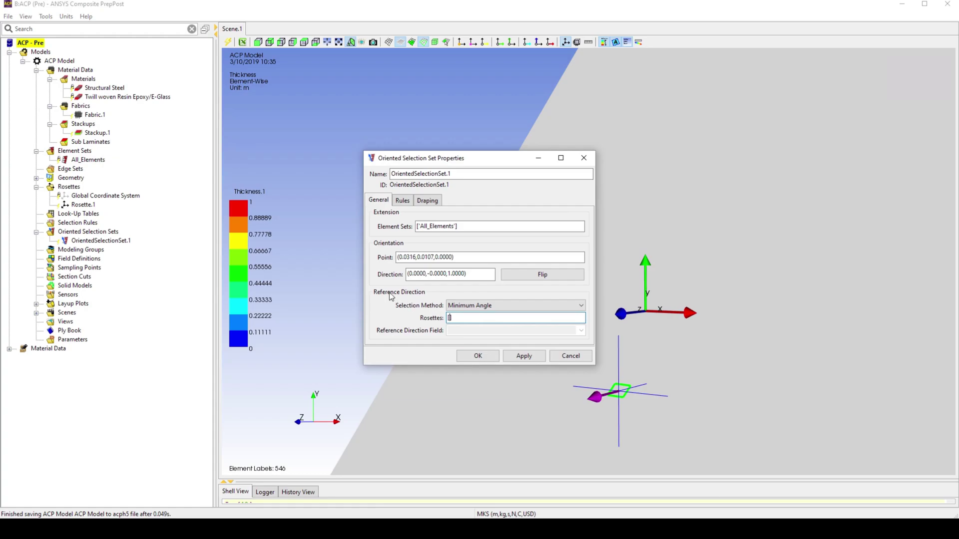
{"action": "left_click", "coordinate": [83, 206]}
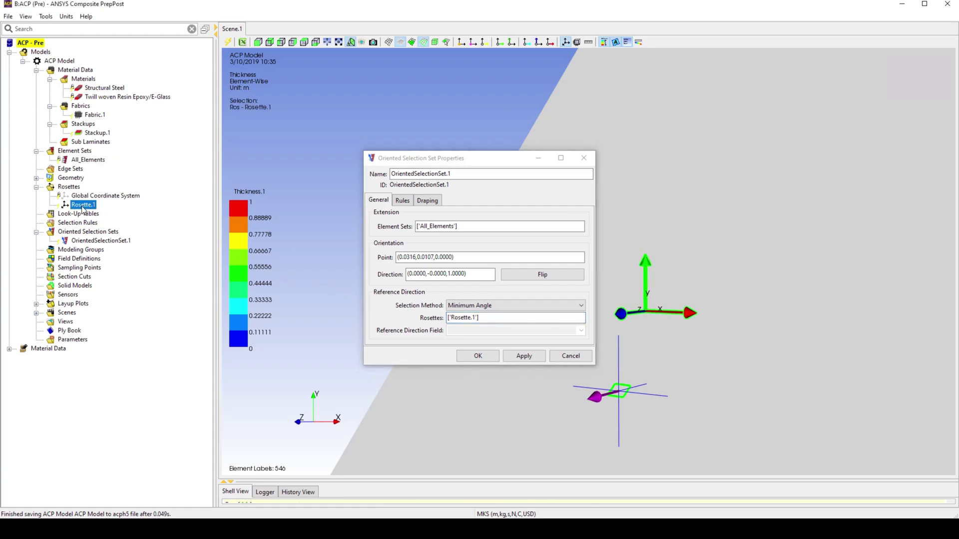
{"action": "left_click", "coordinate": [480, 357]}
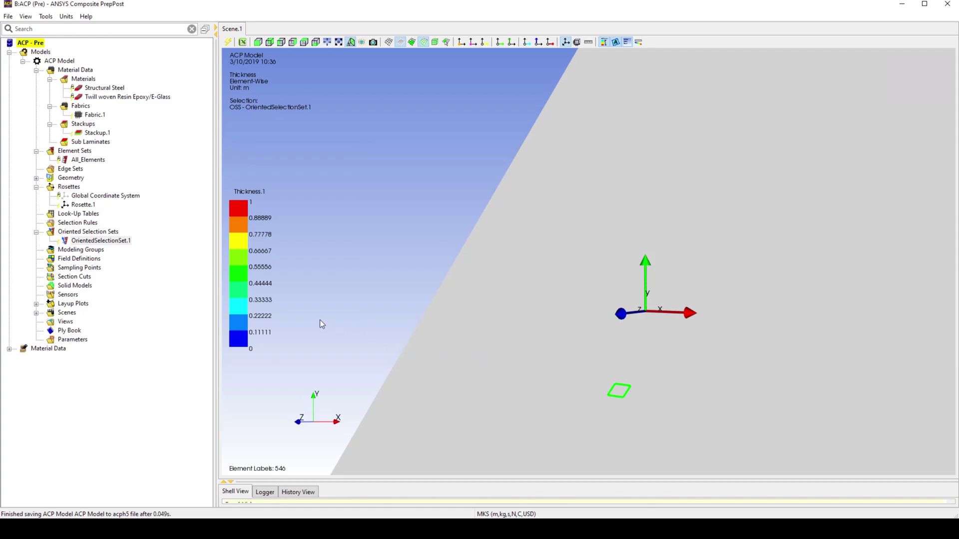
Create ModelingGroup.1 under Modeling Groups
{"action": "left_click", "coordinate": [98, 252]}
{"action": "right_click", "coordinate": [97, 252]}
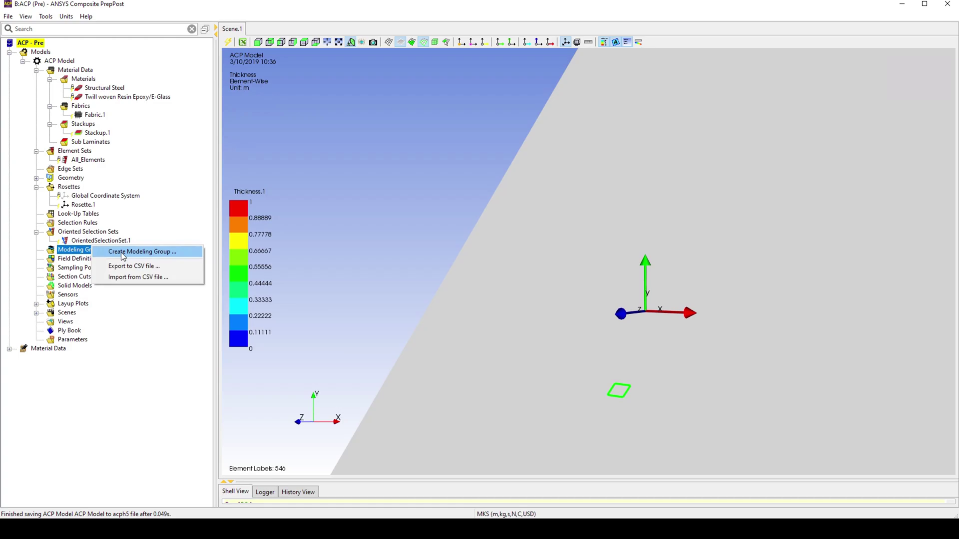
{"action": "left_click", "coordinate": [121, 253]}
{"action": "left_click", "coordinate": [442, 278]}
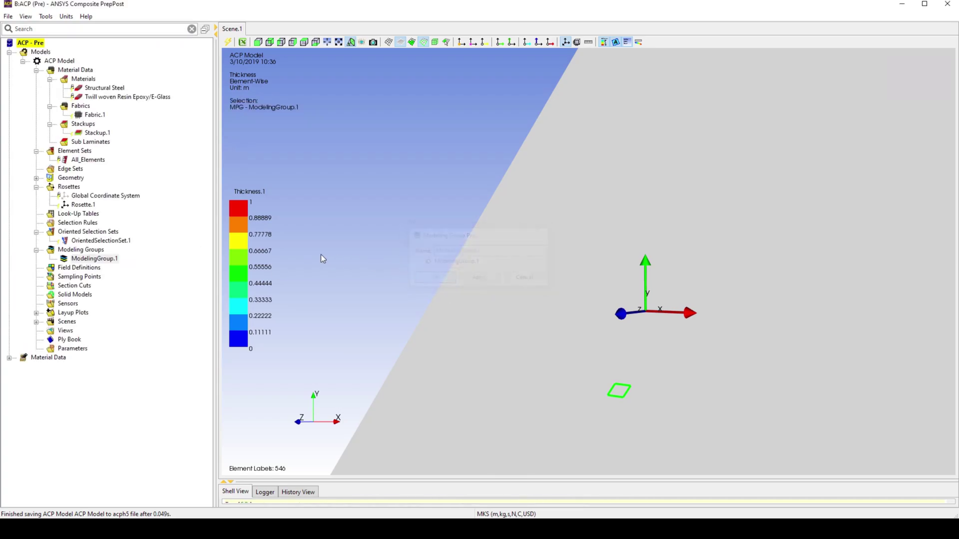
Add ModelingPly.1 to ModelingGroup.1 using OrientedSelectionSet.1 and Stackup.1 as ply material
{"action": "right_click", "coordinate": [116, 261]}
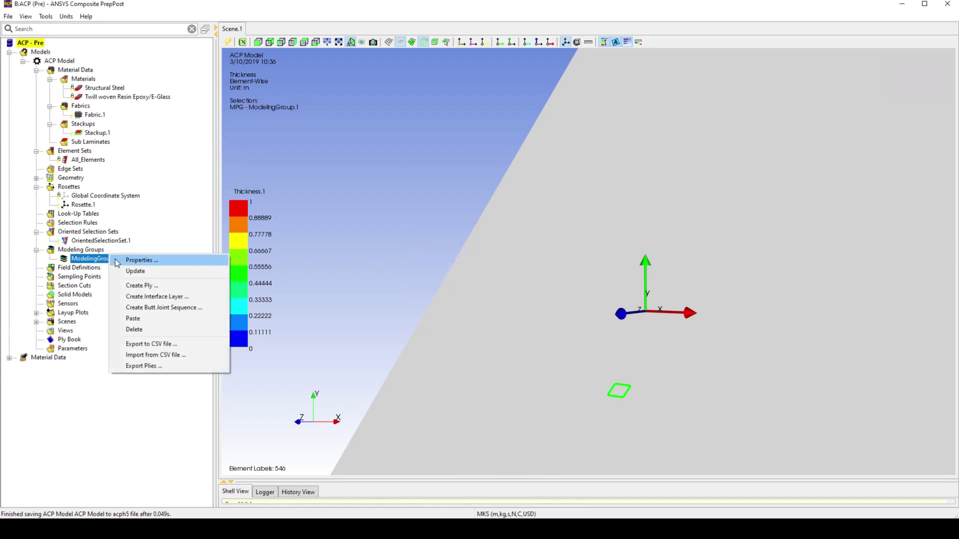
{"action": "left_click", "coordinate": [140, 287]}
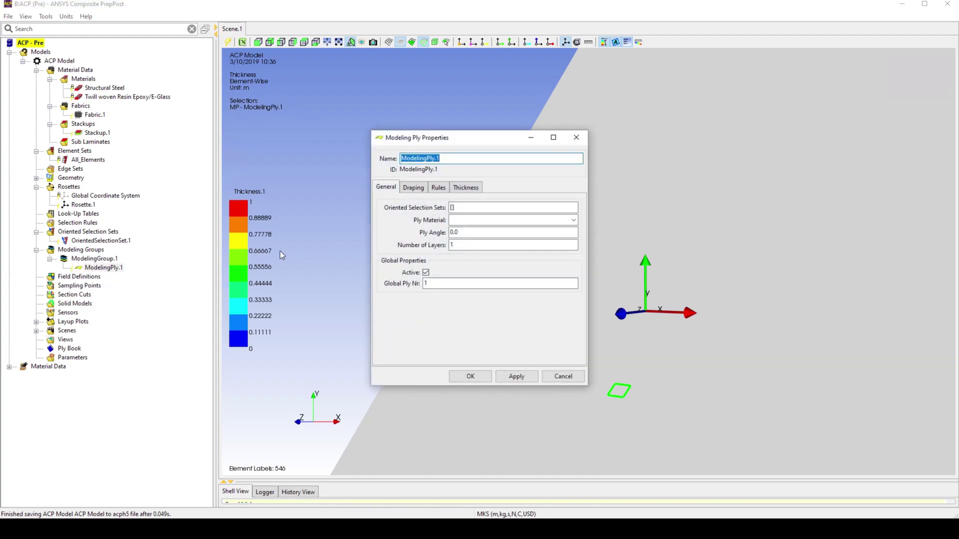
{"action": "left_click", "coordinate": [452, 208]}
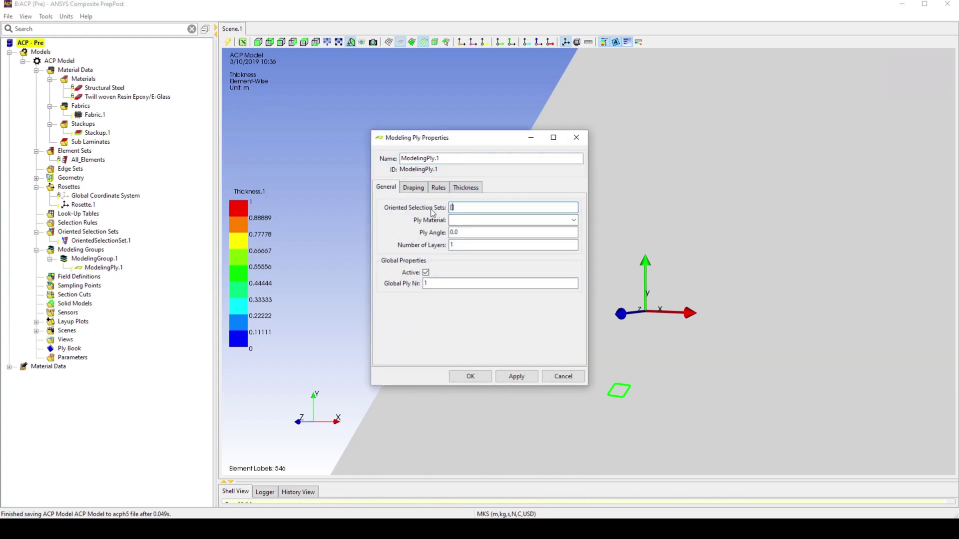
{"action": "left_click", "coordinate": [120, 241]}
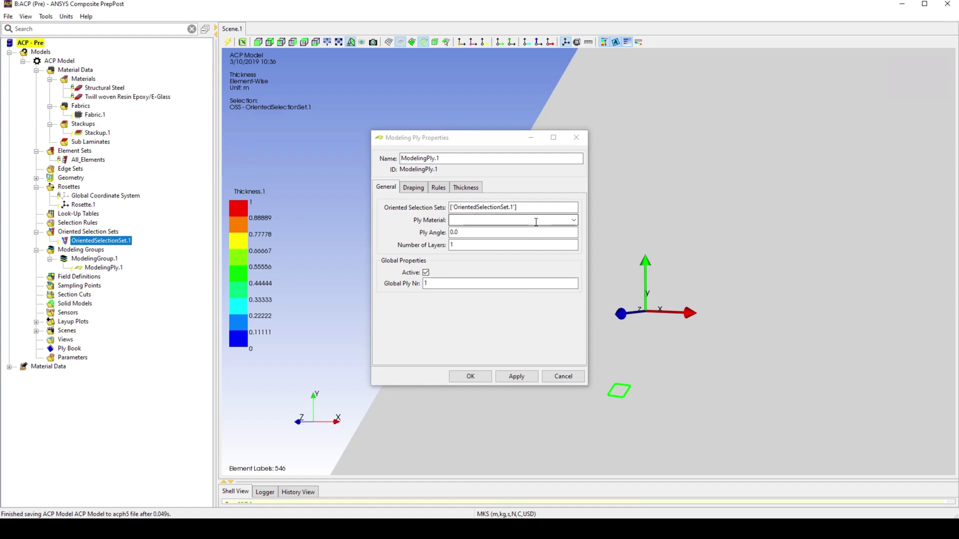
{"action": "left_click", "coordinate": [573, 221]}
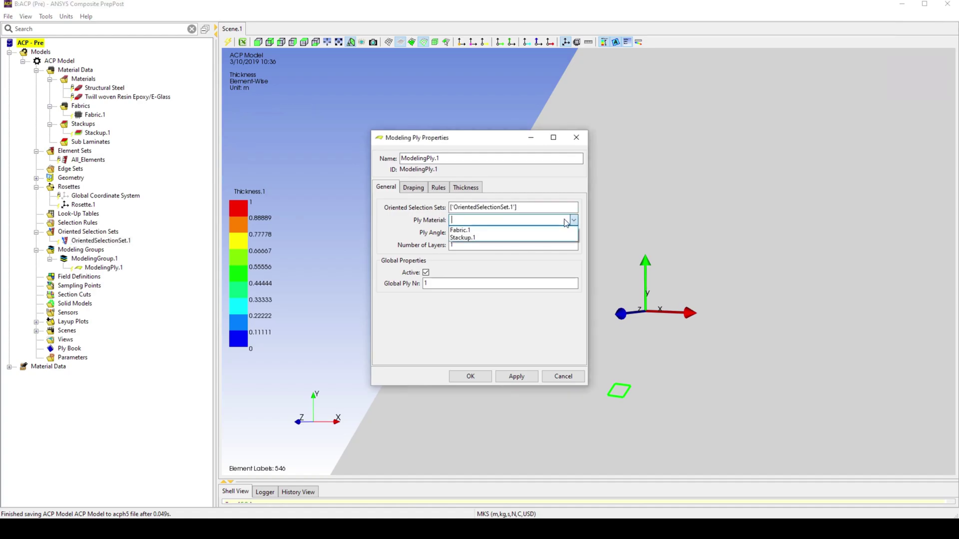
{"action": "left_click", "coordinate": [542, 238]}
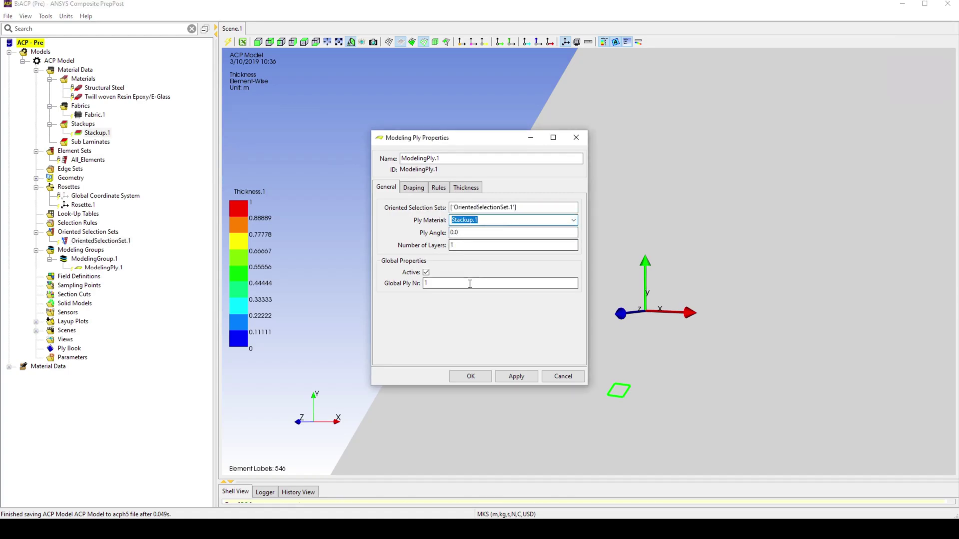
{"action": "left_click", "coordinate": [469, 376]}
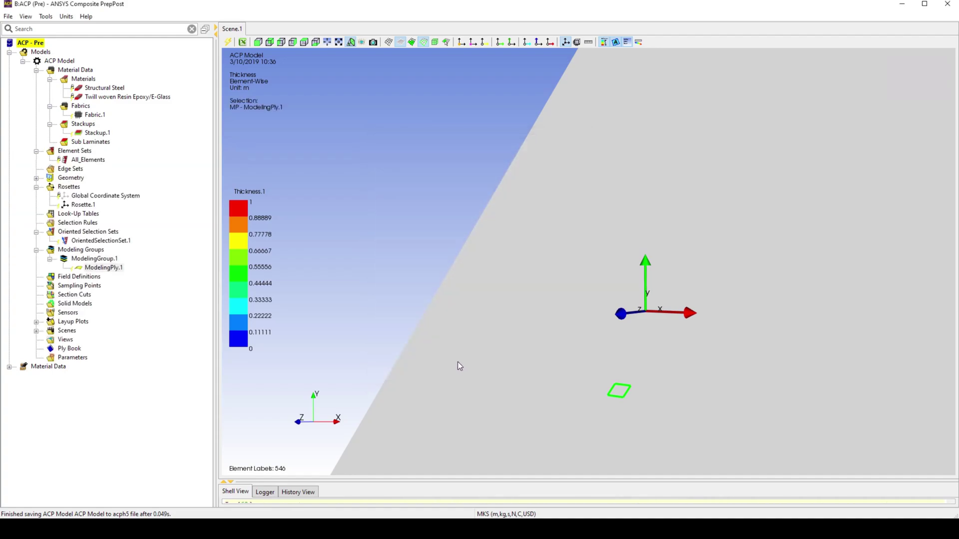
{"action": "left_click", "coordinate": [83, 305]}
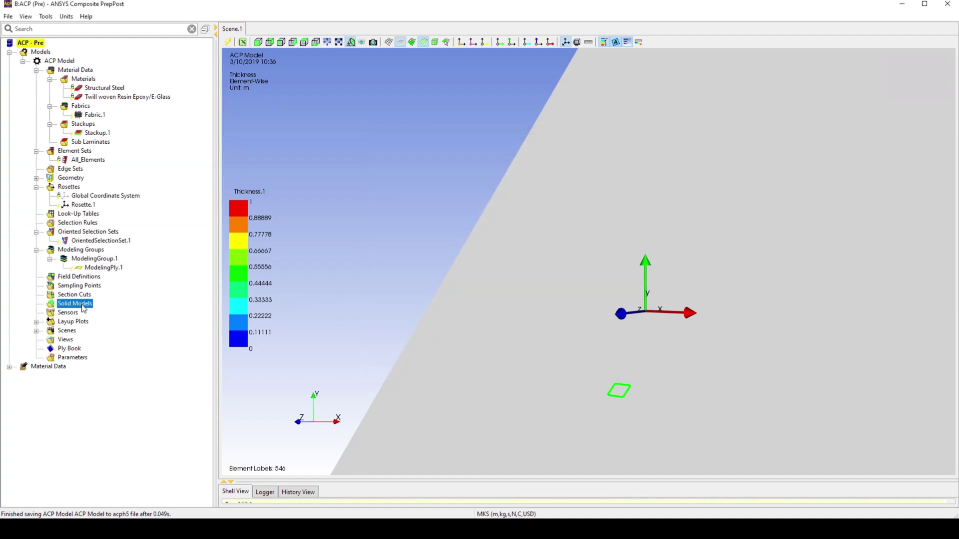
Create SolidModel.1 extruded from All_Elements, update it, and dismiss the fiber angle warning
{"action": "right_click", "coordinate": [83, 305]}
{"action": "left_click", "coordinate": [110, 306]}
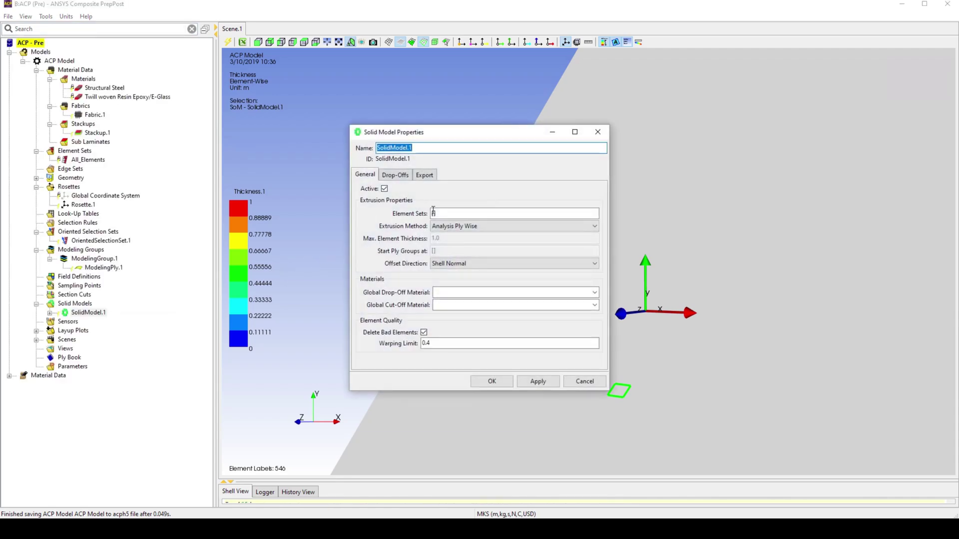
{"action": "left_click", "coordinate": [434, 214]}
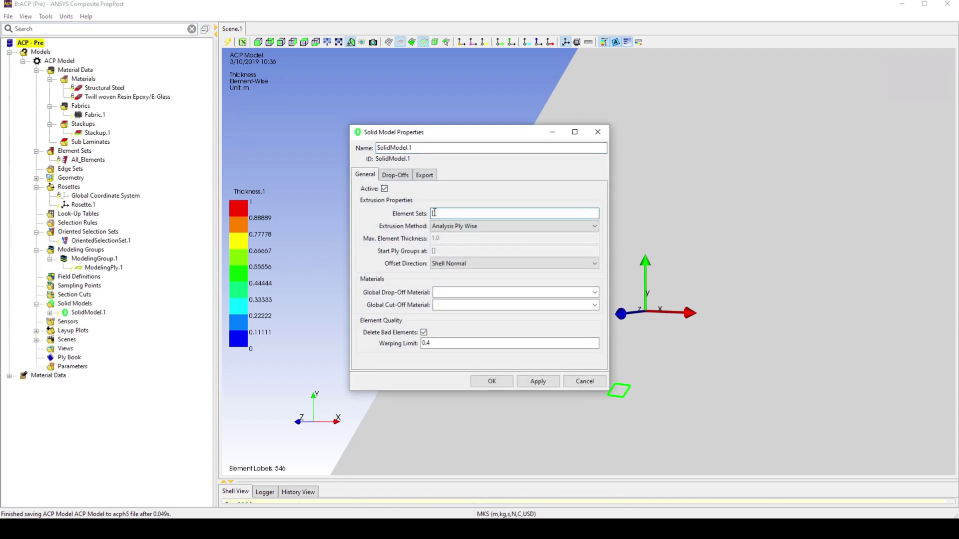
{"action": "left_click", "coordinate": [92, 162]}
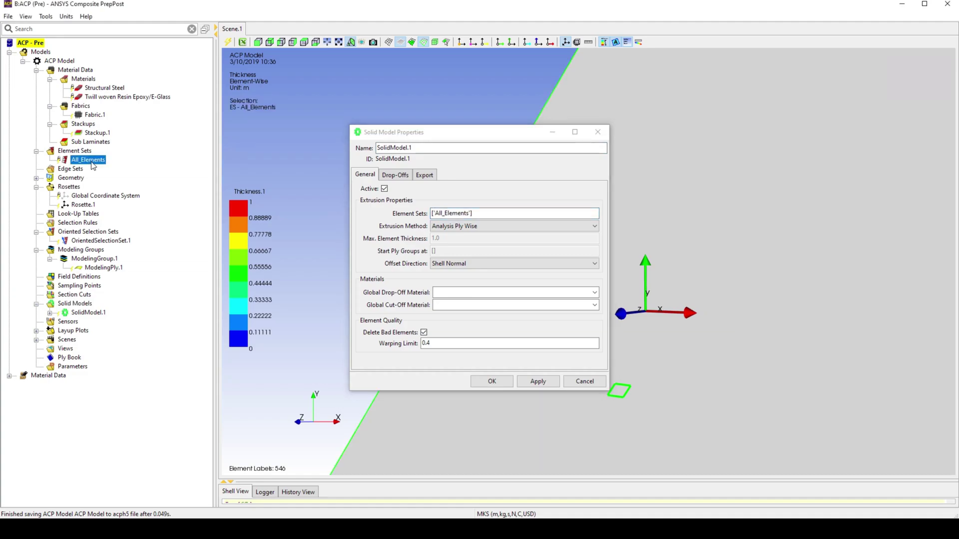
{"action": "left_click", "coordinate": [484, 379]}
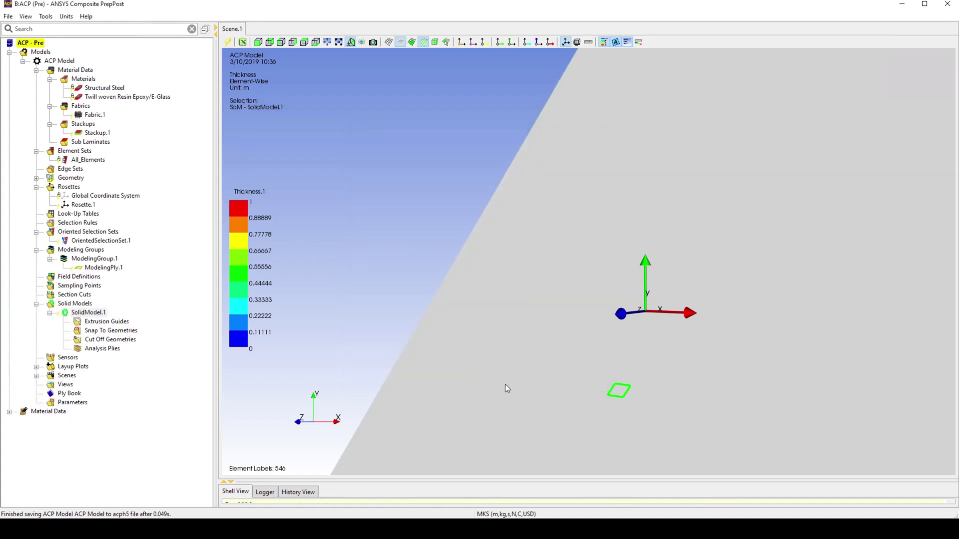
{"action": "scroll", "coordinate": [544, 396], "scroll_direction": "down", "scroll_amount": 5}
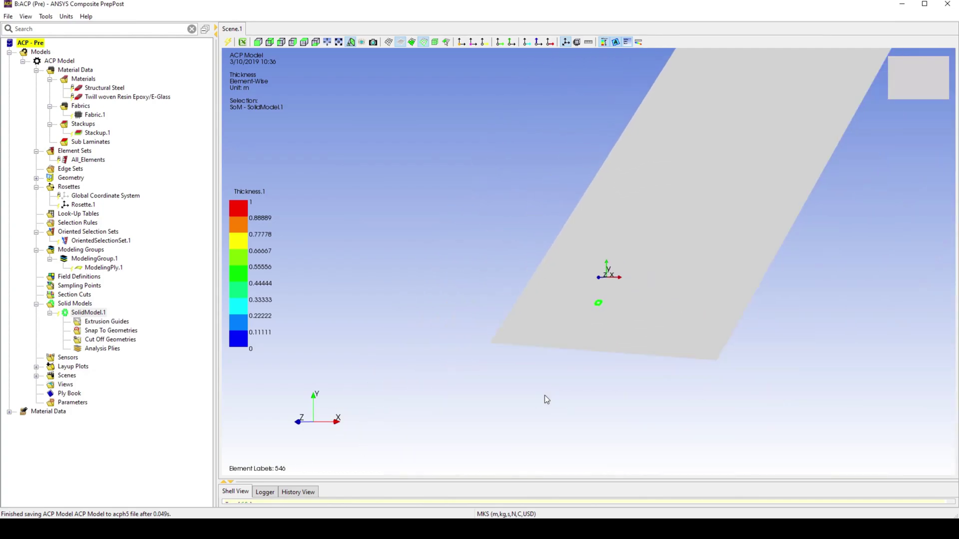
{"action": "left_click", "coordinate": [228, 43]}
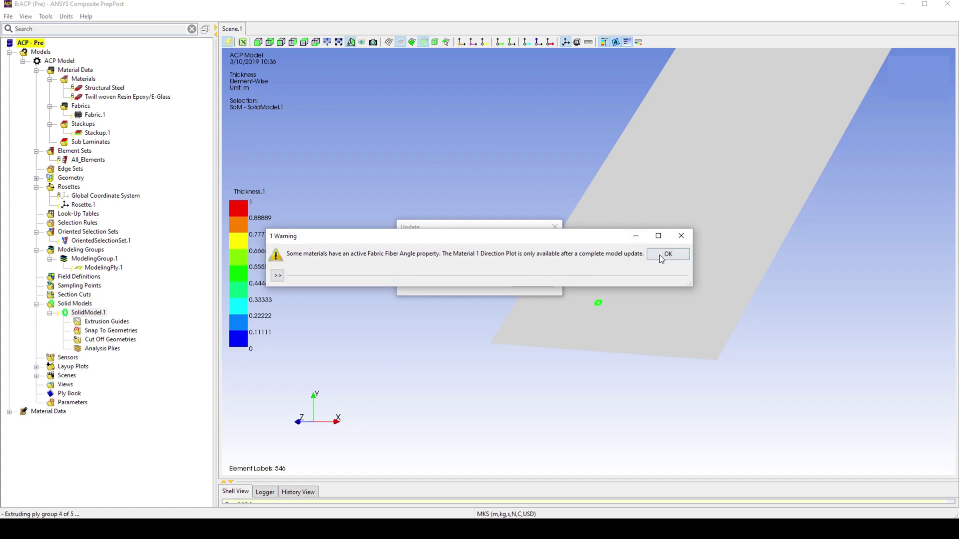
{"action": "left_click", "coordinate": [661, 255]}
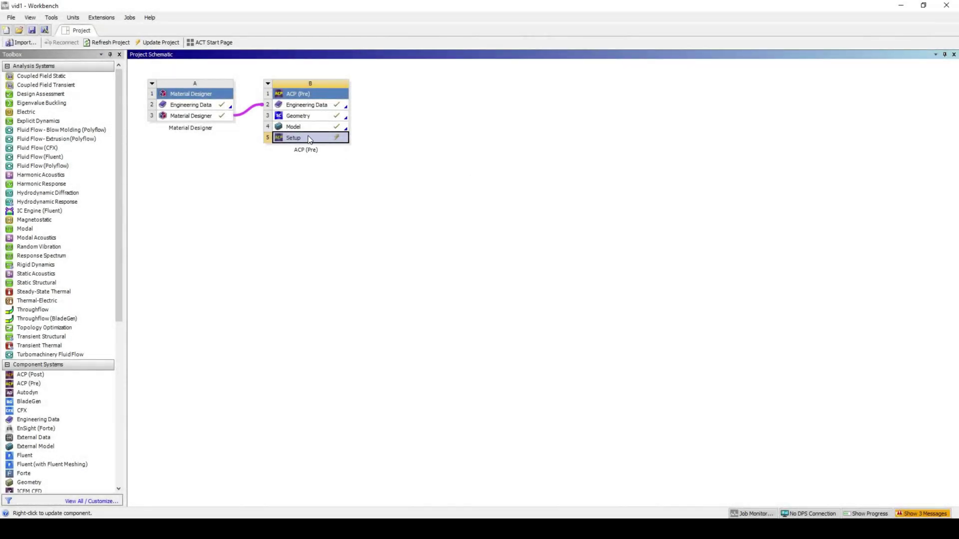
Update Setup B5, add a Static Structural system, and transfer solid composite data to its Model
{"action": "right_click", "coordinate": [309, 139]}
{"action": "left_click", "coordinate": [326, 200]}
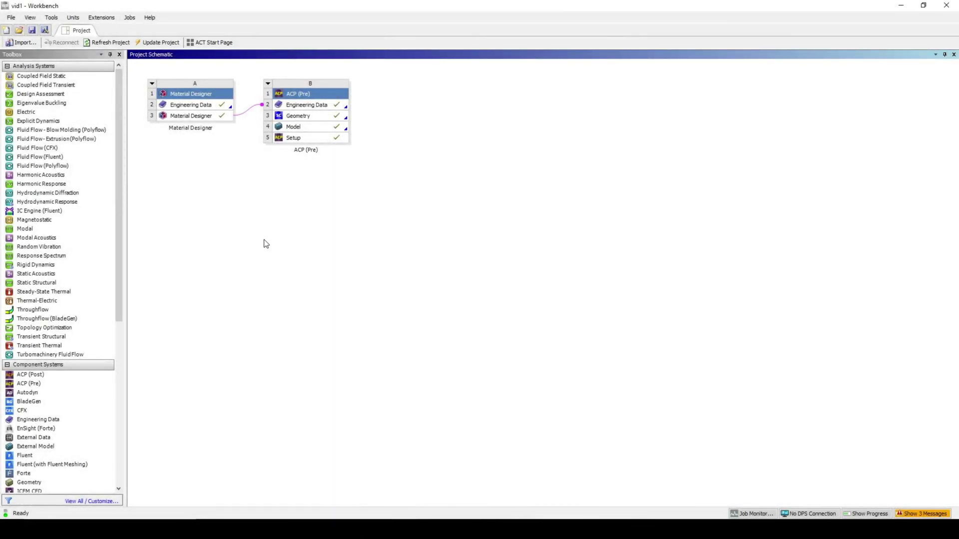
{"action": "left_click_drag", "start_coordinate": [72, 286], "coordinate": [440, 111]}
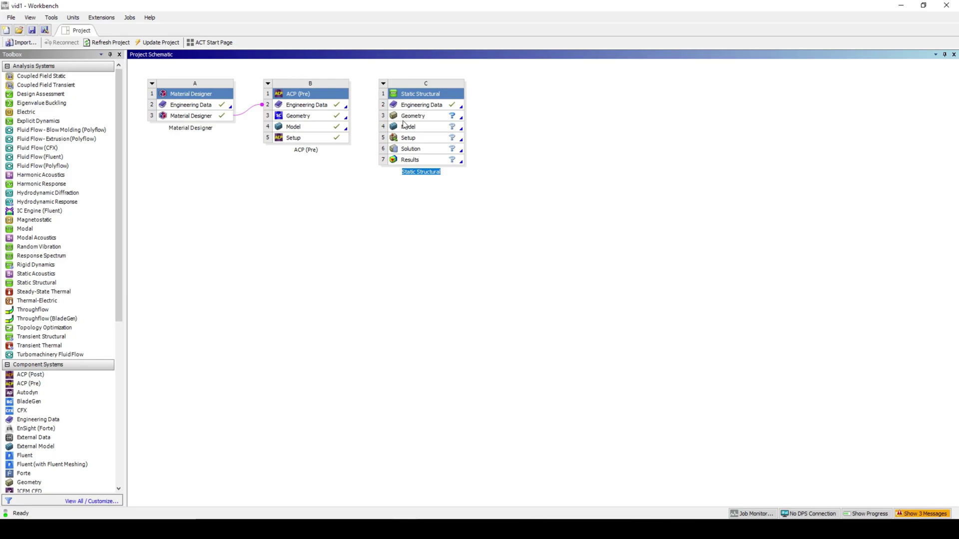
{"action": "left_click_drag", "start_coordinate": [324, 139], "coordinate": [417, 131]}
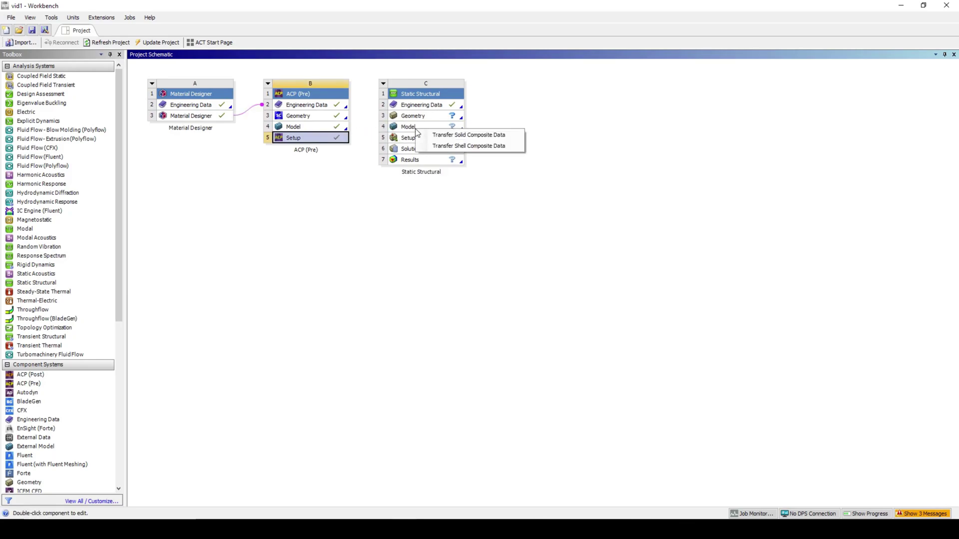
{"action": "left_click", "coordinate": [447, 136]}
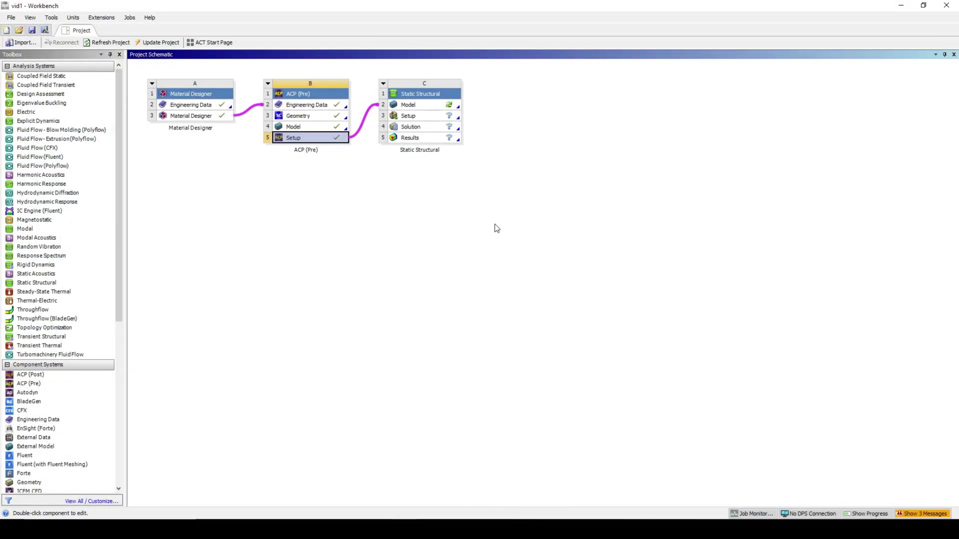
Open the Static Structural model in Mechanical and set Large Deflection to On
{"action": "double_click", "coordinate": [431, 109]}
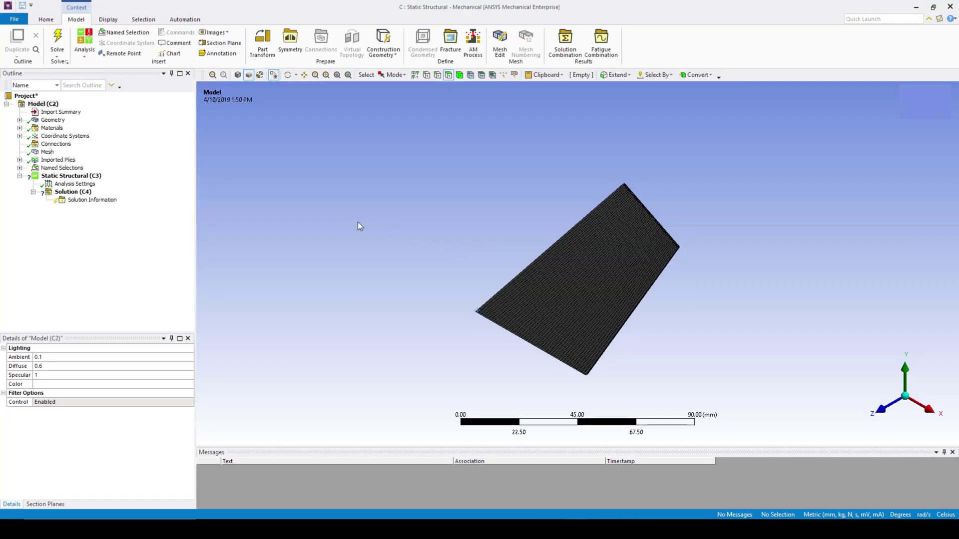
{"action": "middle_click_drag", "start_coordinate": [357, 222], "coordinate": [460, 186]}
{"action": "left_click", "coordinate": [75, 185]}
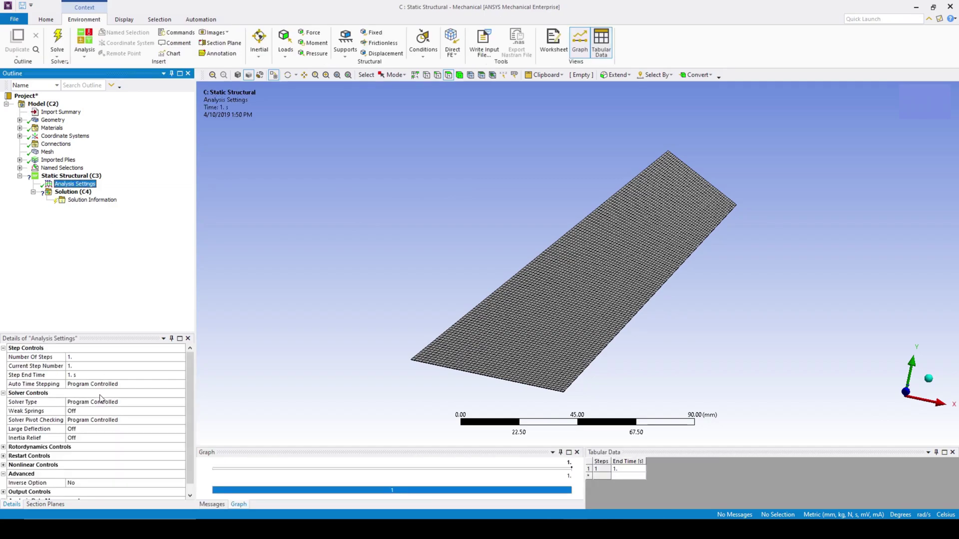
{"action": "left_click", "coordinate": [125, 430]}
{"action": "left_click", "coordinate": [182, 430]}
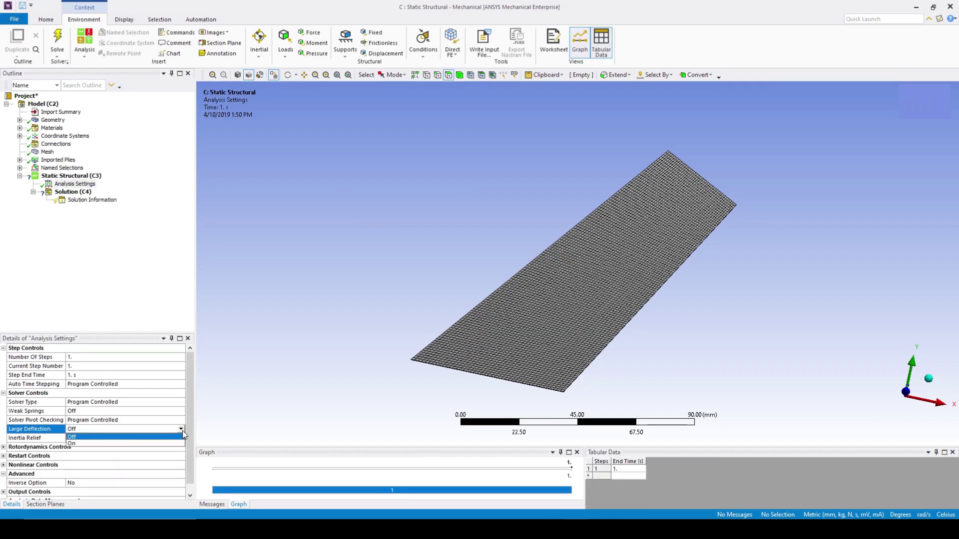
{"action": "left_click", "coordinate": [178, 442]}
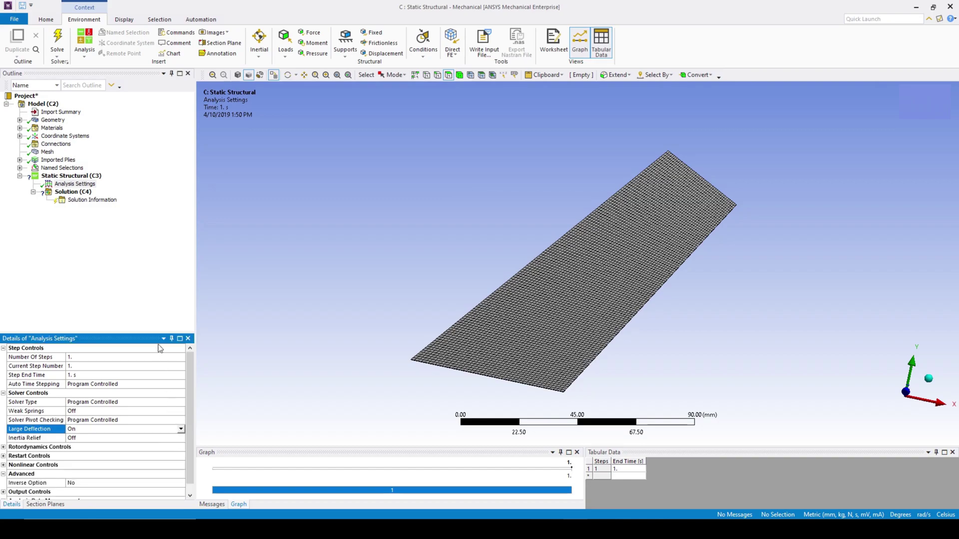
{"action": "left_click", "coordinate": [133, 259]}
{"action": "middle_click_drag", "start_coordinate": [358, 353], "coordinate": [404, 361]}
Apply a Fixed Support to the winglet's root face
{"action": "left_click", "coordinate": [392, 283]}
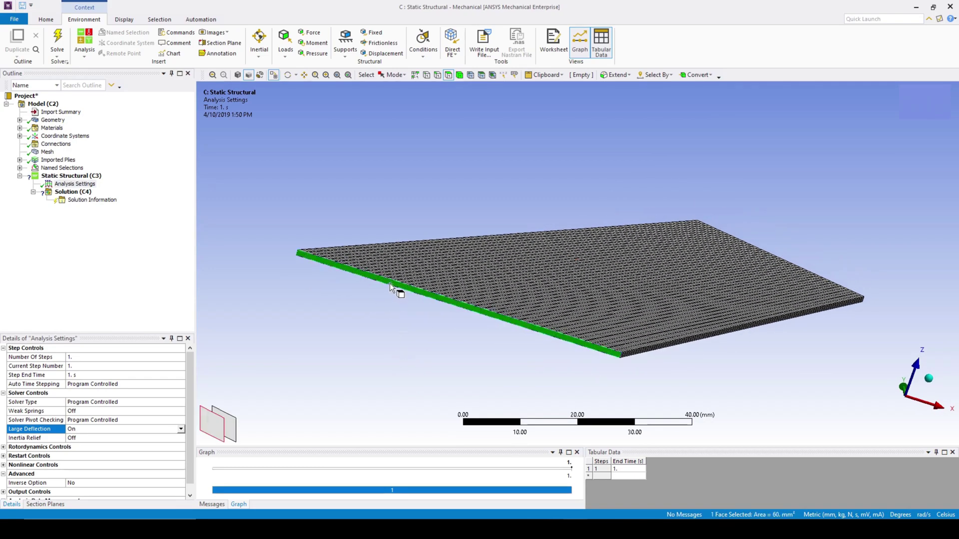
{"action": "left_click", "coordinate": [86, 176]}
{"action": "right_click", "coordinate": [88, 177]}
{"action": "mouse_move", "coordinate": [122, 185]}
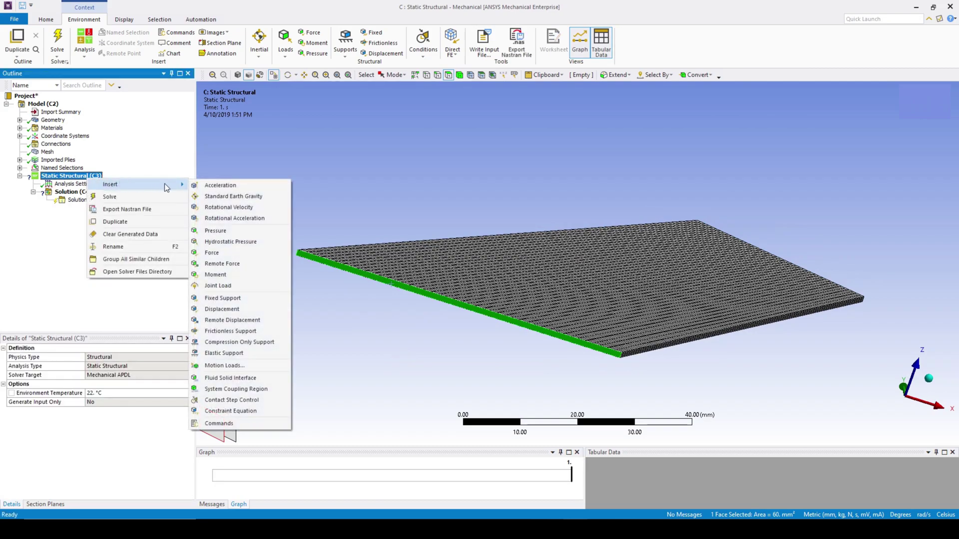
{"action": "left_click", "coordinate": [223, 298]}
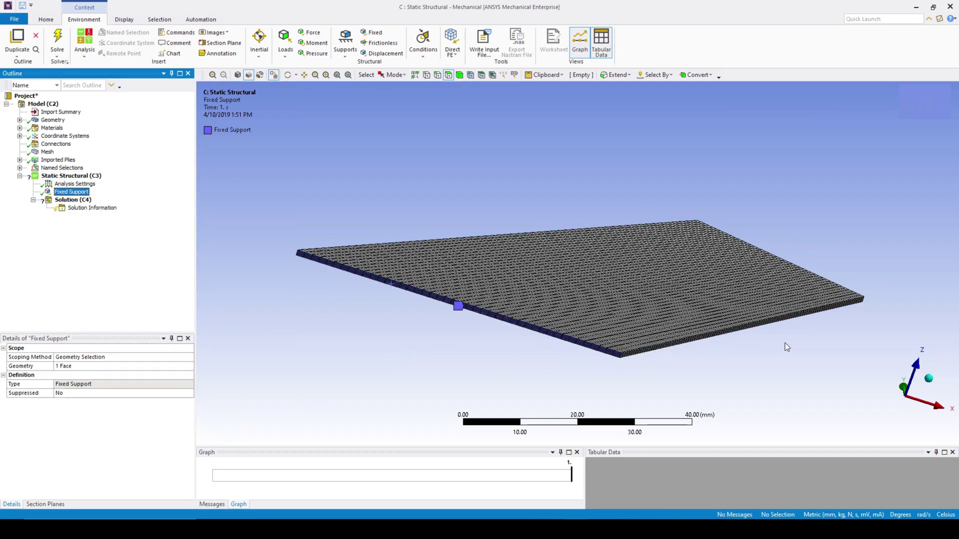
Apply a Force on the tip face defined by components with Z = -5 N
{"action": "middle_click_drag", "start_coordinate": [519, 345], "coordinate": [496, 336]}
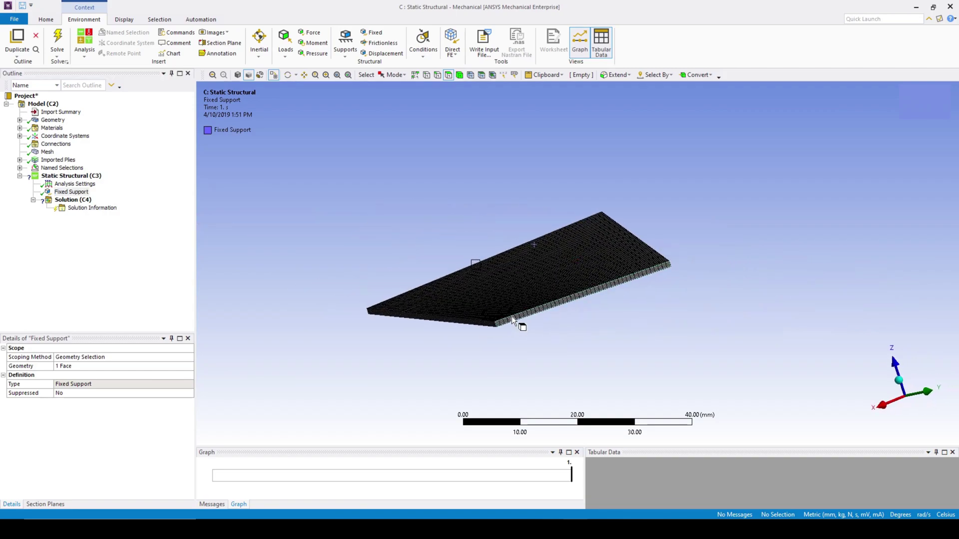
{"action": "left_click", "coordinate": [511, 318]}
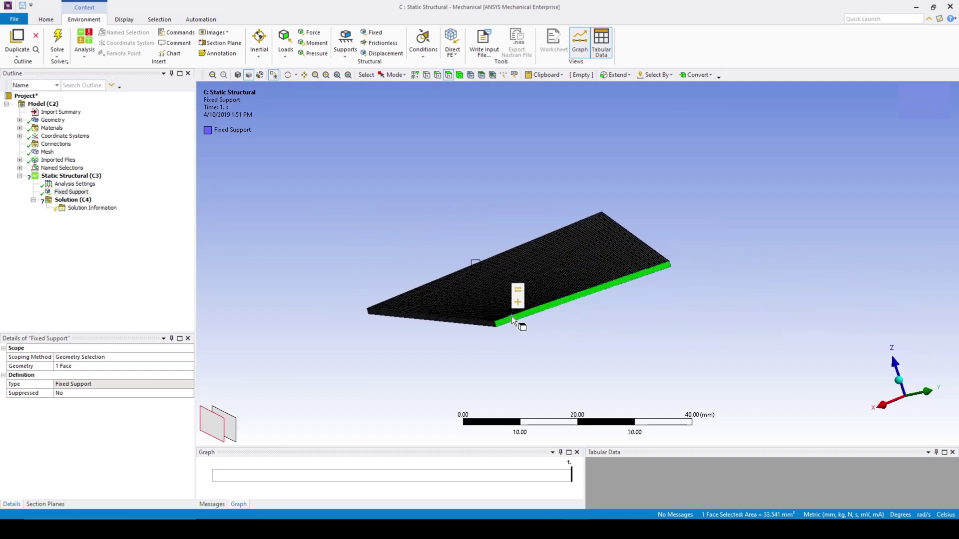
{"action": "right_click", "coordinate": [79, 176]}
{"action": "mouse_move", "coordinate": [119, 181]}
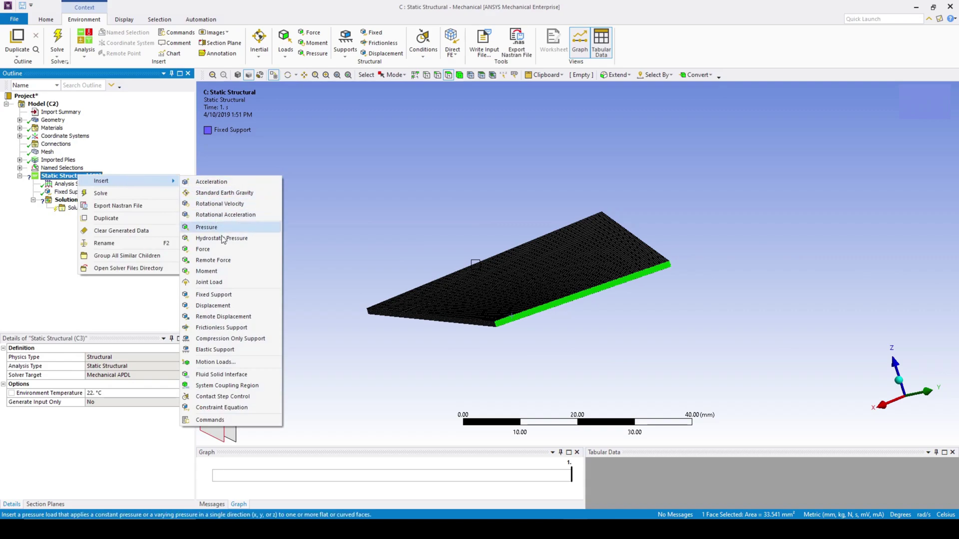
{"action": "left_click", "coordinate": [224, 249]}
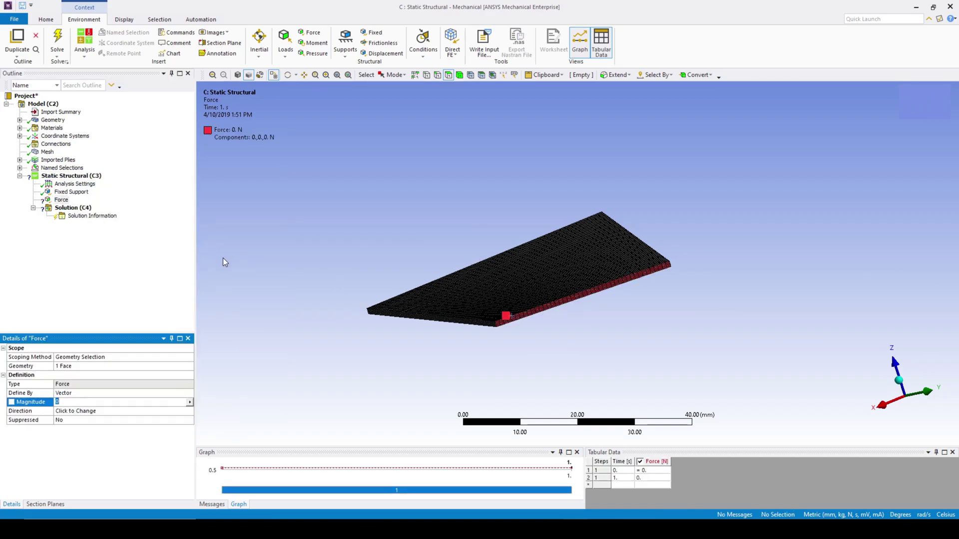
{"action": "left_click", "coordinate": [188, 393]}
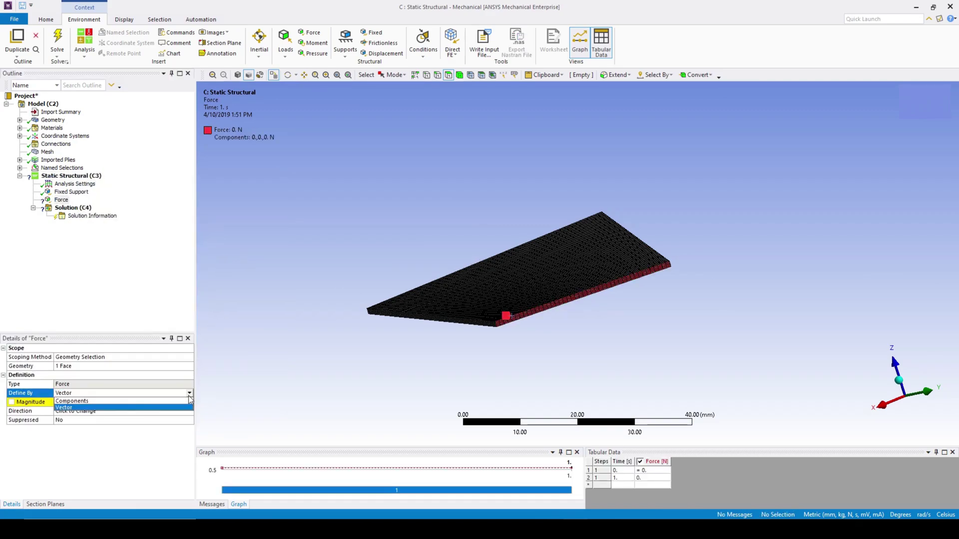
{"action": "left_click", "coordinate": [181, 405]}
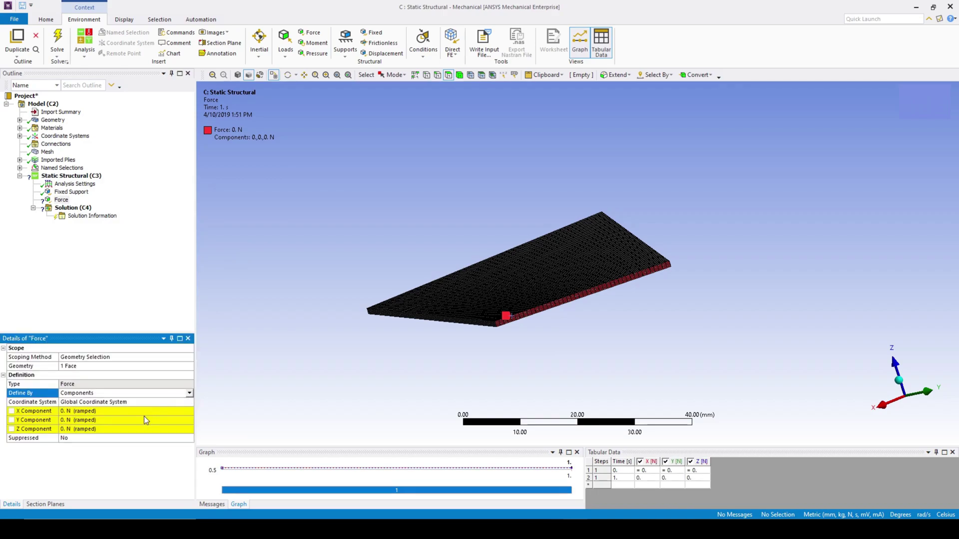
{"action": "left_click", "coordinate": [137, 427]}
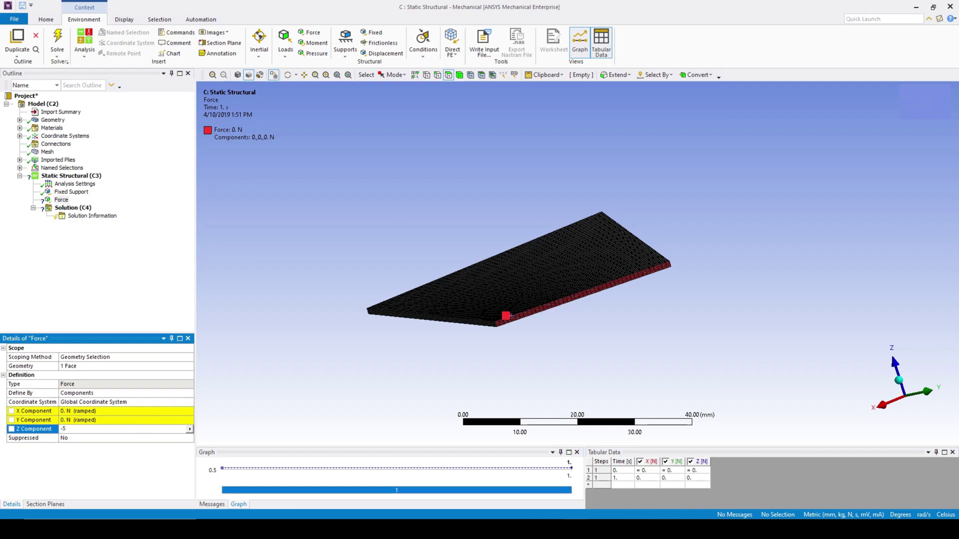
{"action": "key", "text": "Return"}
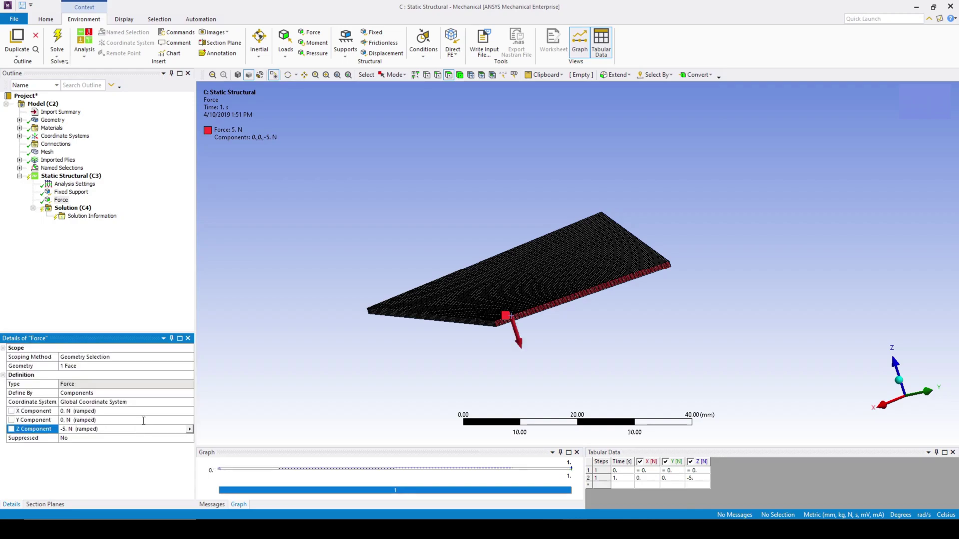
{"action": "middle_click_drag", "start_coordinate": [279, 335], "coordinate": [332, 333]}
Add a Total Deformation result under Solution
{"action": "left_click", "coordinate": [73, 207]}
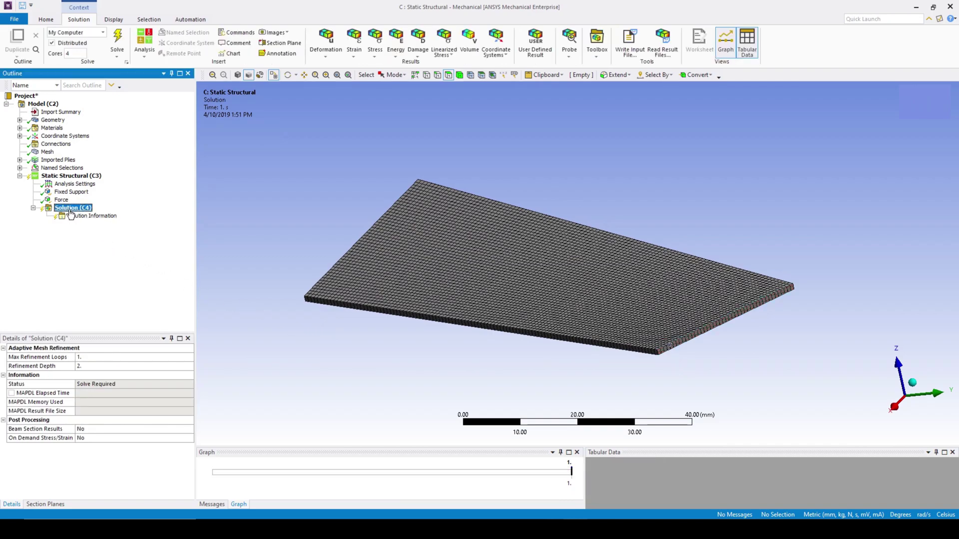
{"action": "right_click", "coordinate": [71, 209]}
{"action": "mouse_move", "coordinate": [105, 214]}
{"action": "mouse_move", "coordinate": [243, 217]}
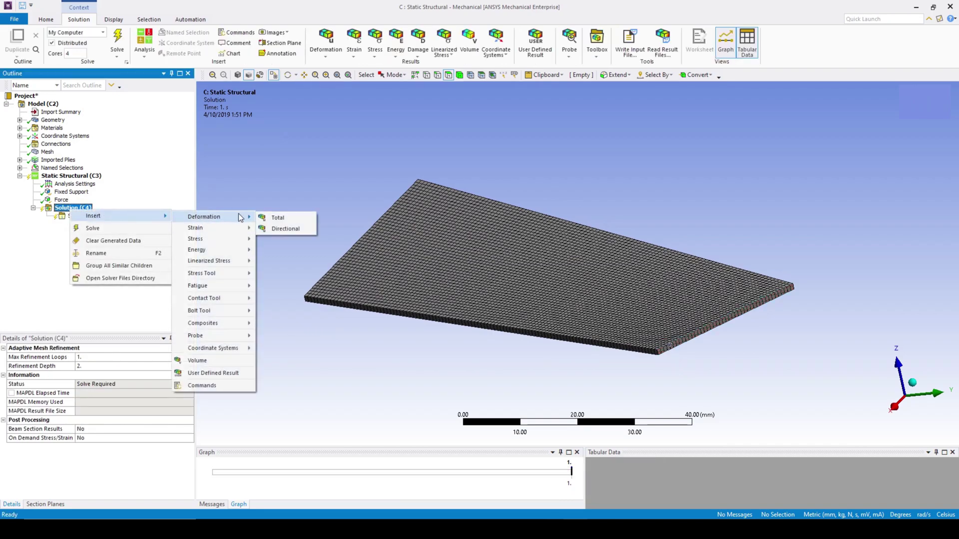
{"action": "left_click", "coordinate": [274, 217]}
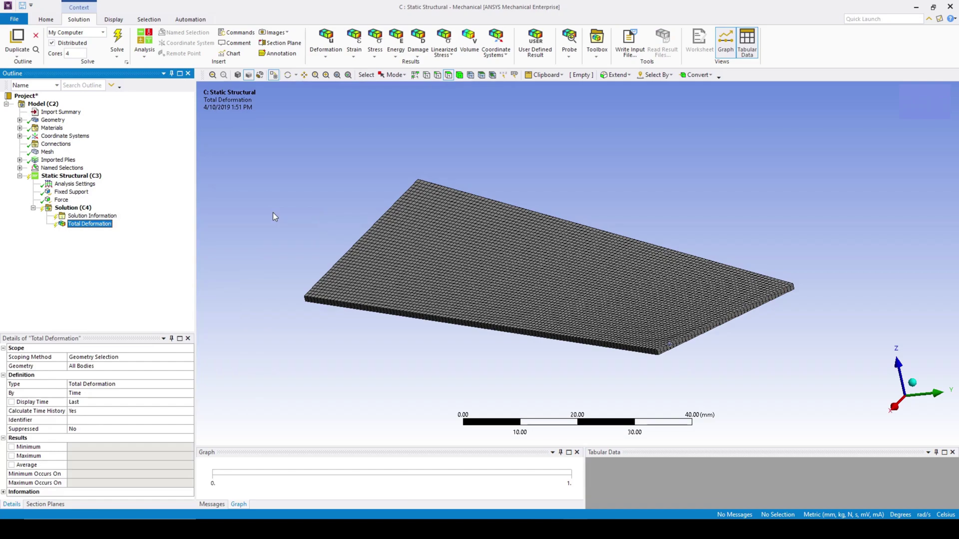
Insert per-ply Equivalent (von-Mises) stress results from Imported Plies, then solve the analysis
{"action": "right_click", "coordinate": [65, 160]}
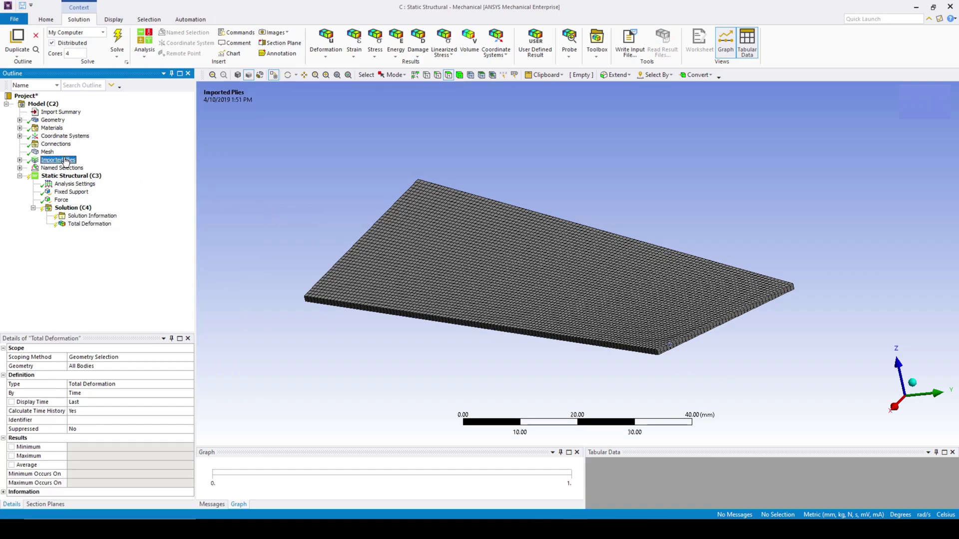
{"action": "mouse_move", "coordinate": [111, 164]}
{"action": "mouse_move", "coordinate": [214, 165]}
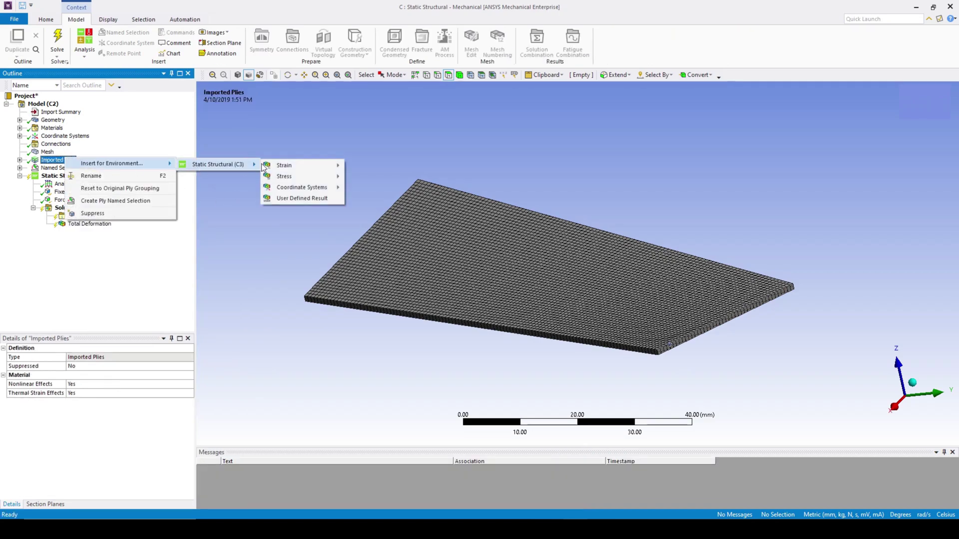
{"action": "mouse_move", "coordinate": [287, 179]}
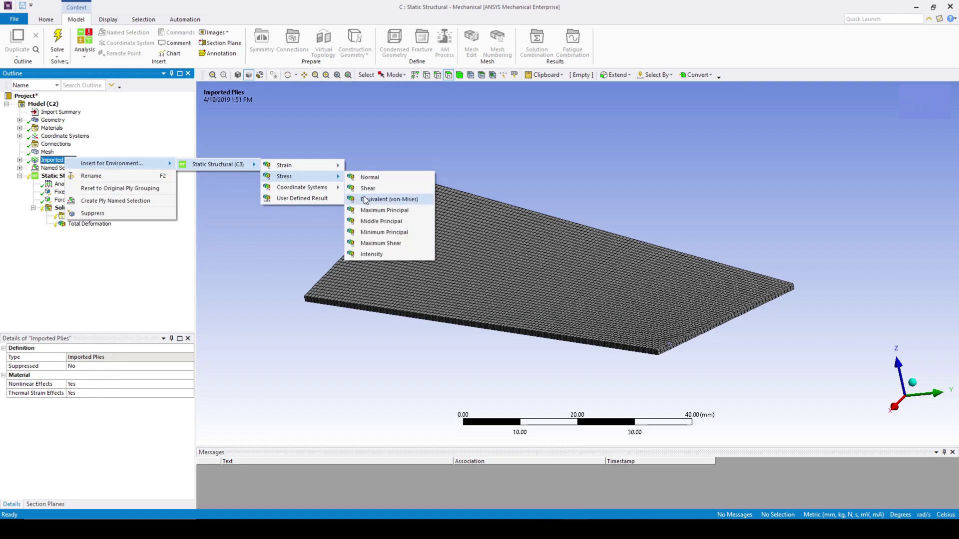
{"action": "left_click", "coordinate": [362, 188]}
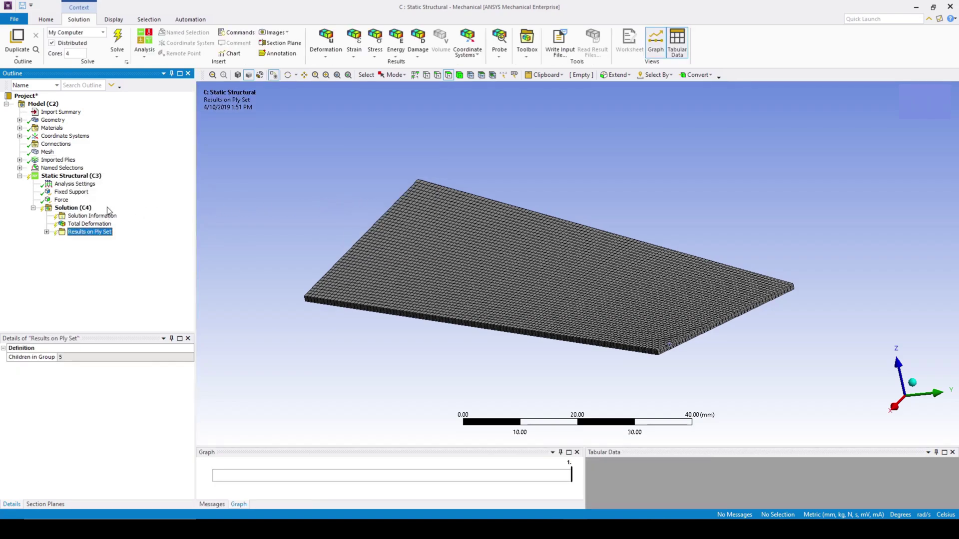
{"action": "right_click", "coordinate": [83, 207]}
{"action": "left_click", "coordinate": [120, 228]}
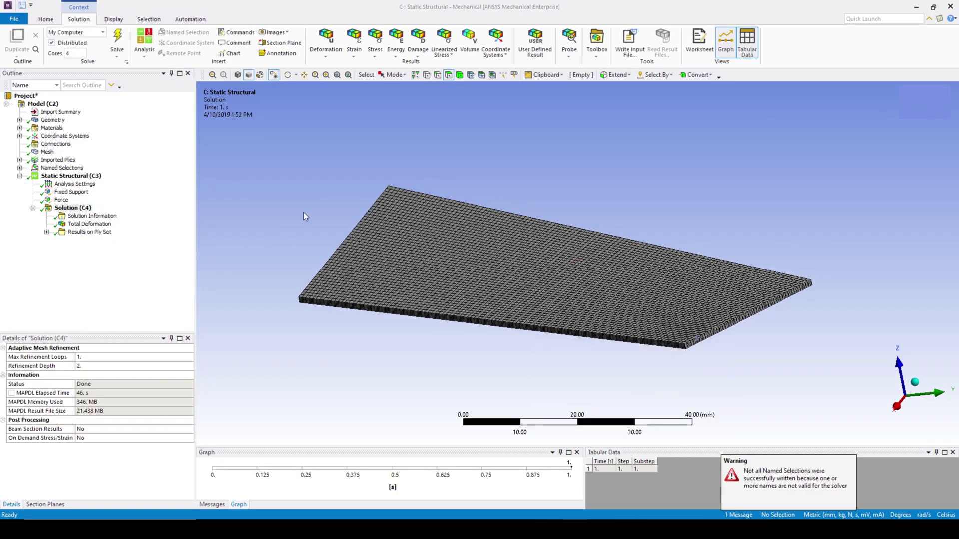
Show Total Deformation (18.537 mm) as smooth contours with No WireFrame edges
{"action": "left_click", "coordinate": [89, 224]}
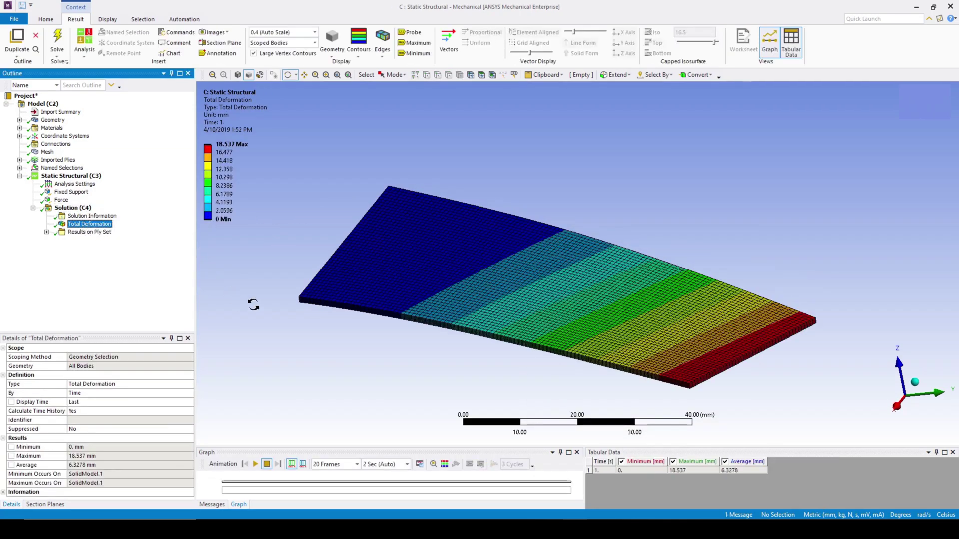
{"action": "left_click_drag", "start_coordinate": [270, 313], "coordinate": [348, 336]}
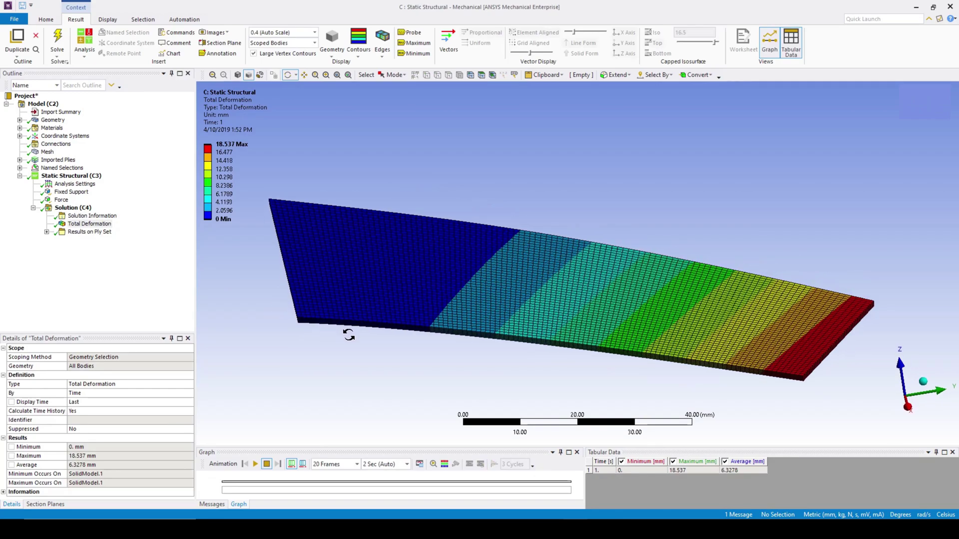
{"action": "left_click", "coordinate": [359, 36]}
{"action": "left_click", "coordinate": [379, 65]}
{"action": "left_click", "coordinate": [381, 50]}
{"action": "left_click", "coordinate": [381, 53]}
{"action": "left_click", "coordinate": [381, 53]}
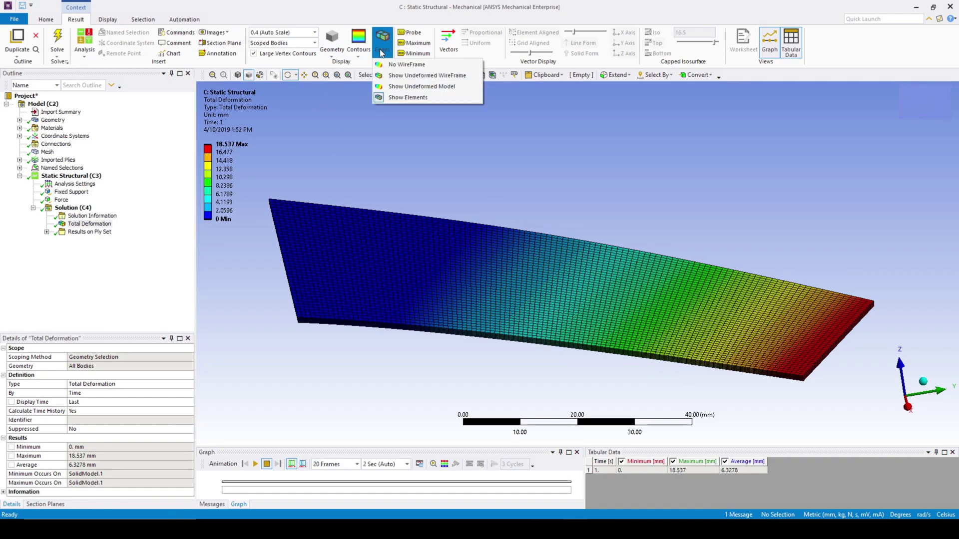
{"action": "left_click", "coordinate": [405, 66]}
{"action": "left_click_drag", "start_coordinate": [396, 342], "coordinate": [480, 336]}
Review von Mises stress for plies P1L1 through P1L5, peaking at 196.83 MPa on P1L5
{"action": "left_click", "coordinate": [47, 232]}
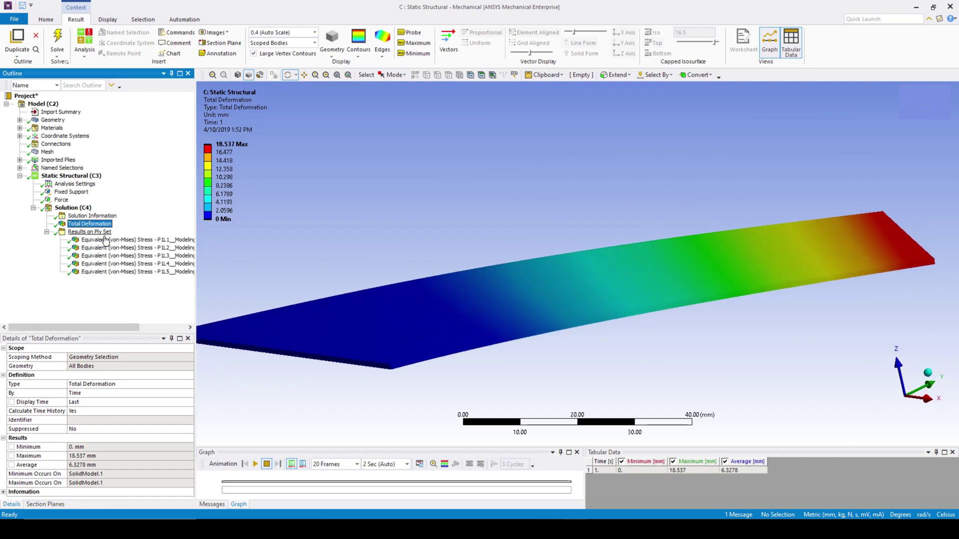
{"action": "left_click", "coordinate": [115, 240]}
{"action": "left_click_drag", "start_coordinate": [360, 323], "coordinate": [385, 317]}
{"action": "left_click", "coordinate": [162, 249]}
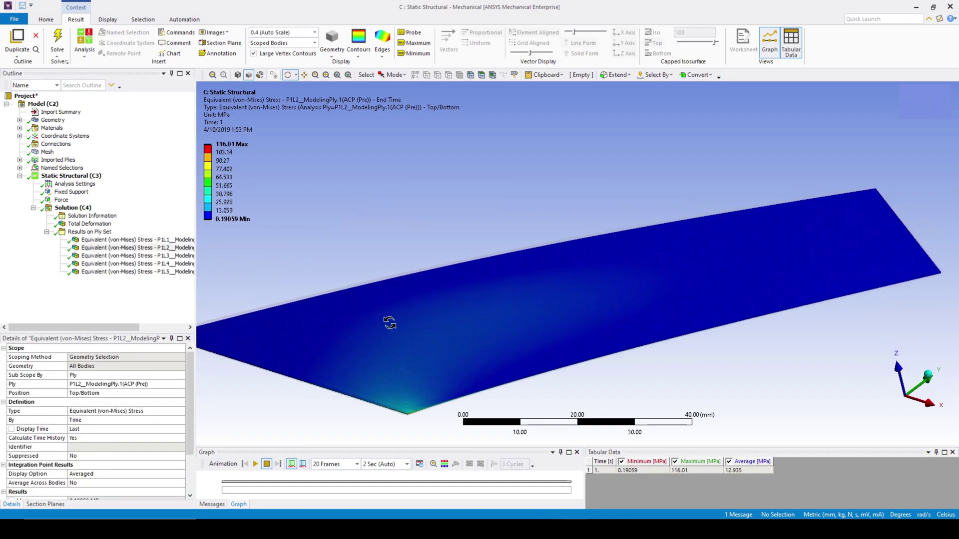
{"action": "left_click", "coordinate": [161, 256]}
{"action": "left_click", "coordinate": [163, 263]}
{"action": "left_click", "coordinate": [165, 271]}
{"action": "left_click_drag", "start_coordinate": [380, 358], "coordinate": [563, 350]}
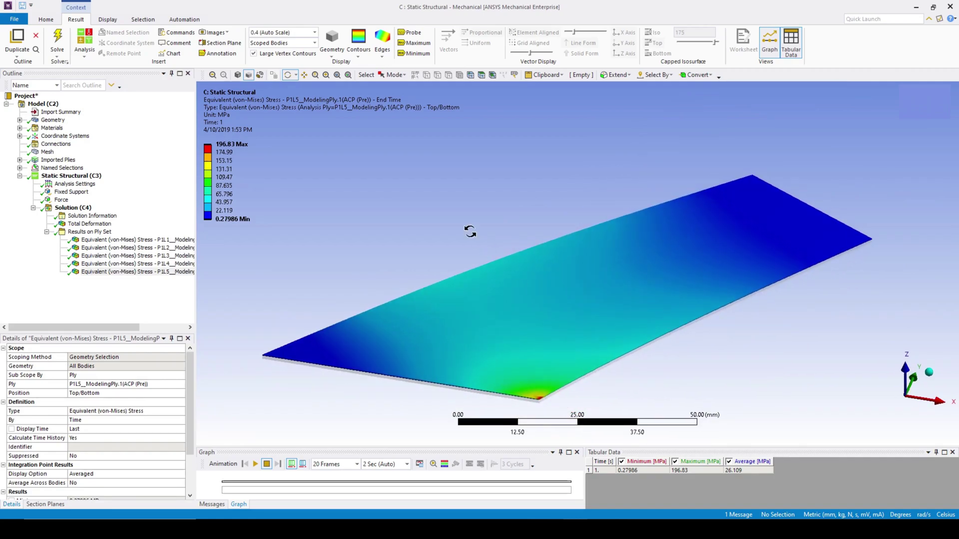